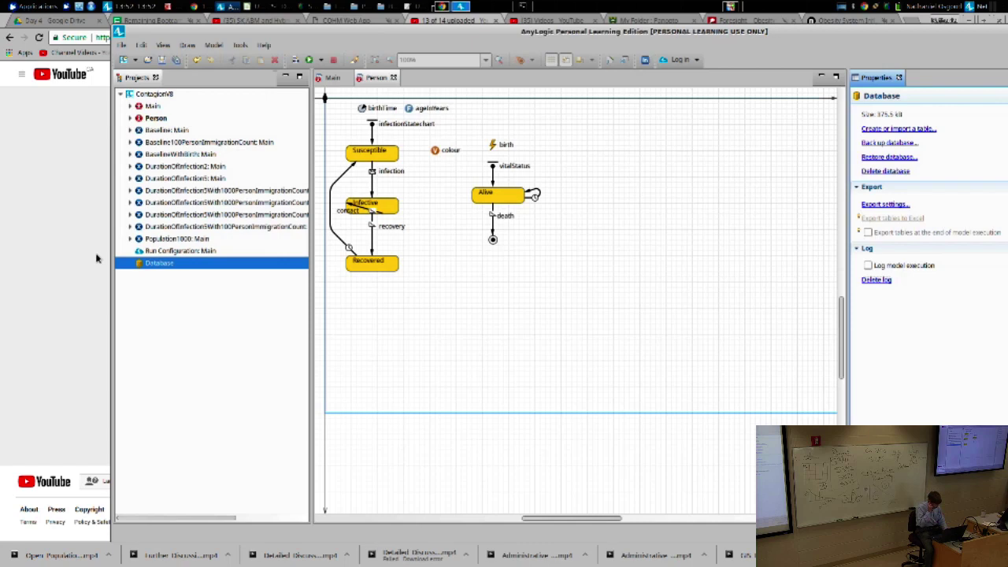
Open DemonstrationModelForSelfTransitions from the recently opened models list.
{"action": "key", "text": "alt+f"}
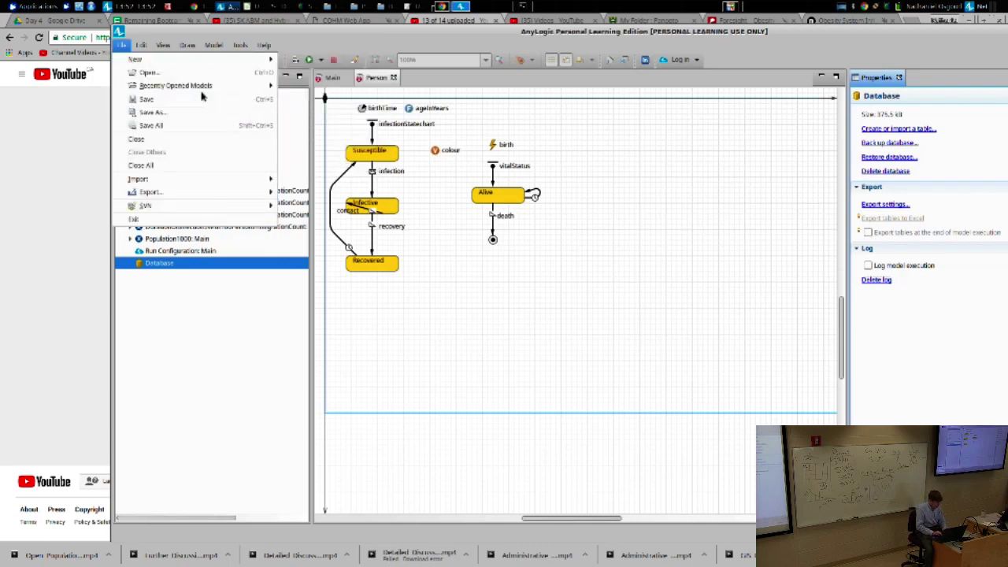
{"action": "mouse_move", "coordinate": [202, 95]}
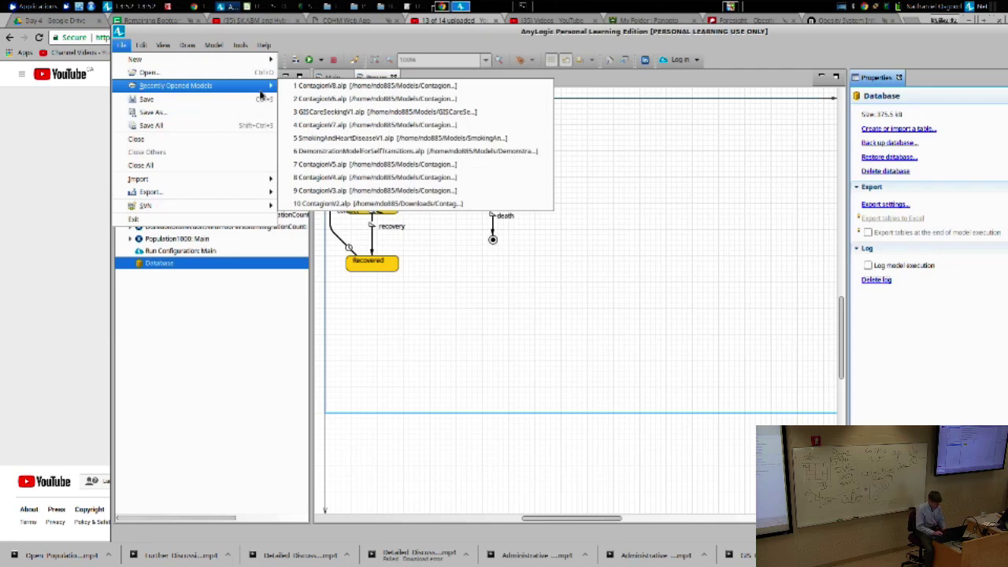
{"action": "left_click", "coordinate": [363, 153]}
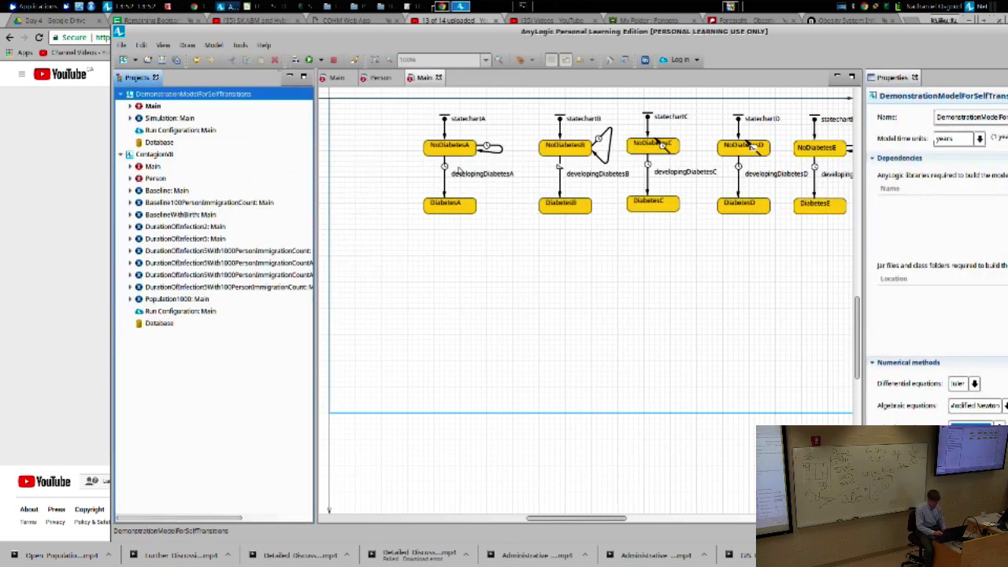
Inspect NoDiabetesA and its self-transition's action code, then reselect ContagionV8.
{"action": "left_click", "coordinate": [453, 154]}
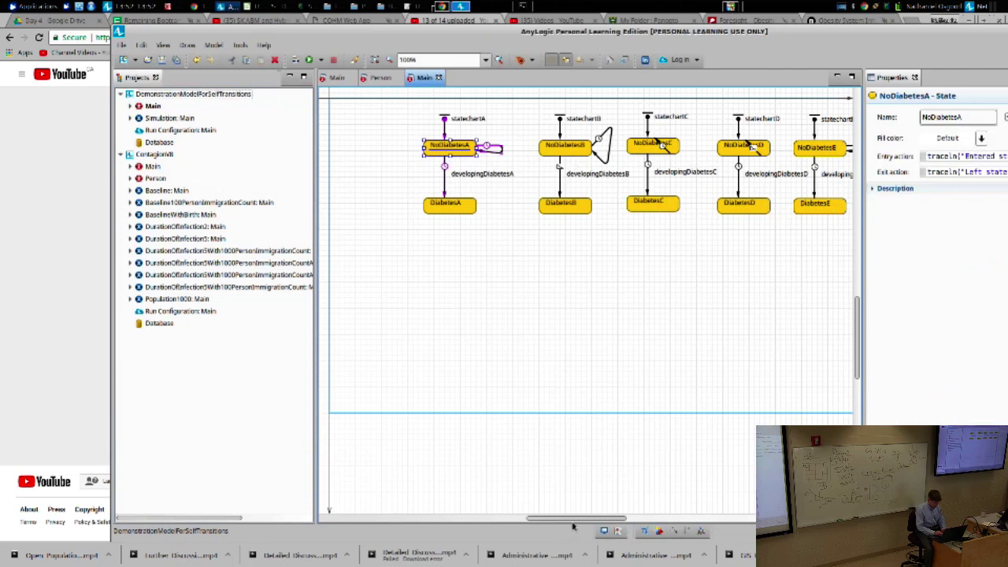
{"action": "left_click_drag", "start_coordinate": [573, 519], "coordinate": [601, 521]}
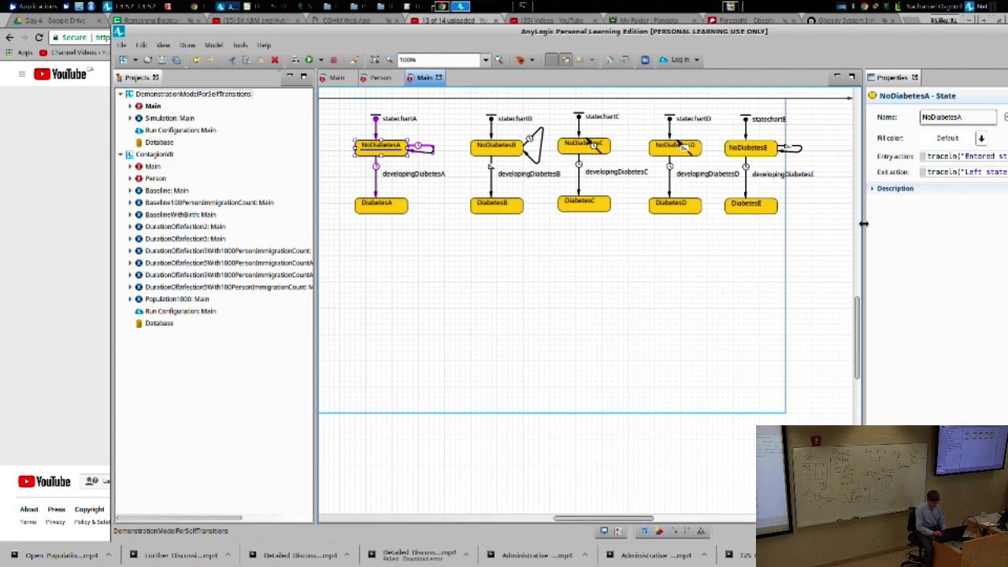
{"action": "left_click_drag", "start_coordinate": [863, 227], "coordinate": [635, 227]}
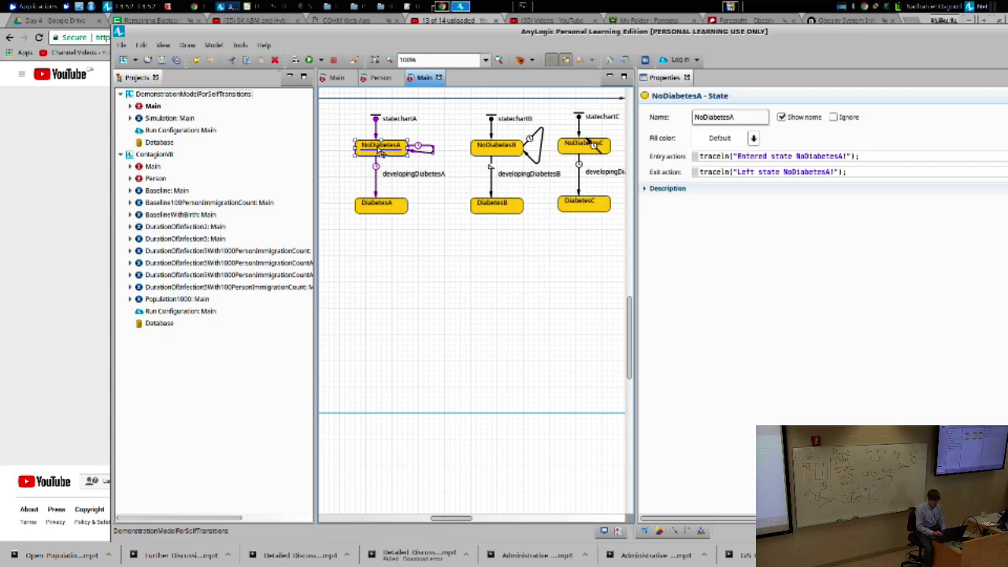
{"action": "left_click", "coordinate": [432, 154]}
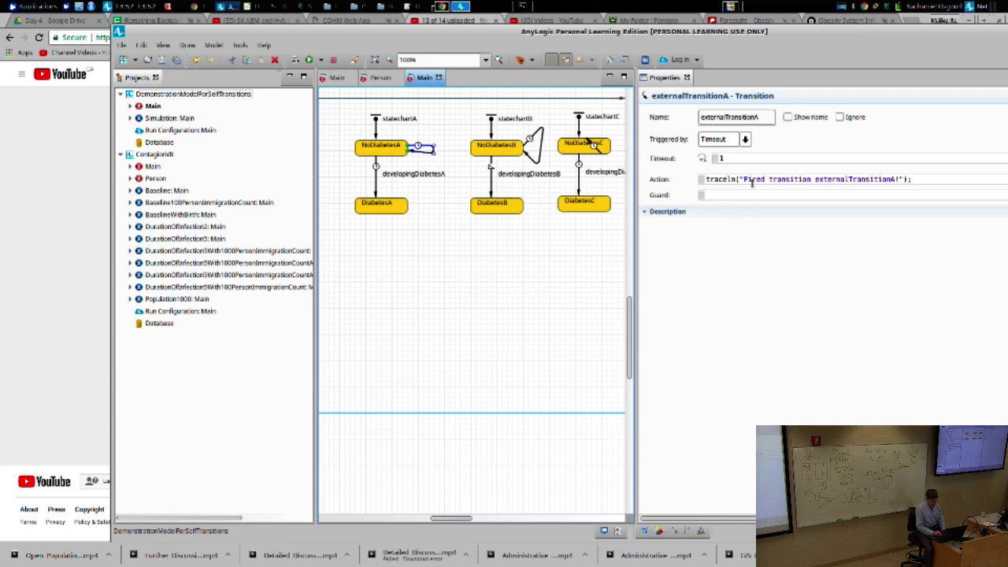
{"action": "left_click", "coordinate": [745, 179]}
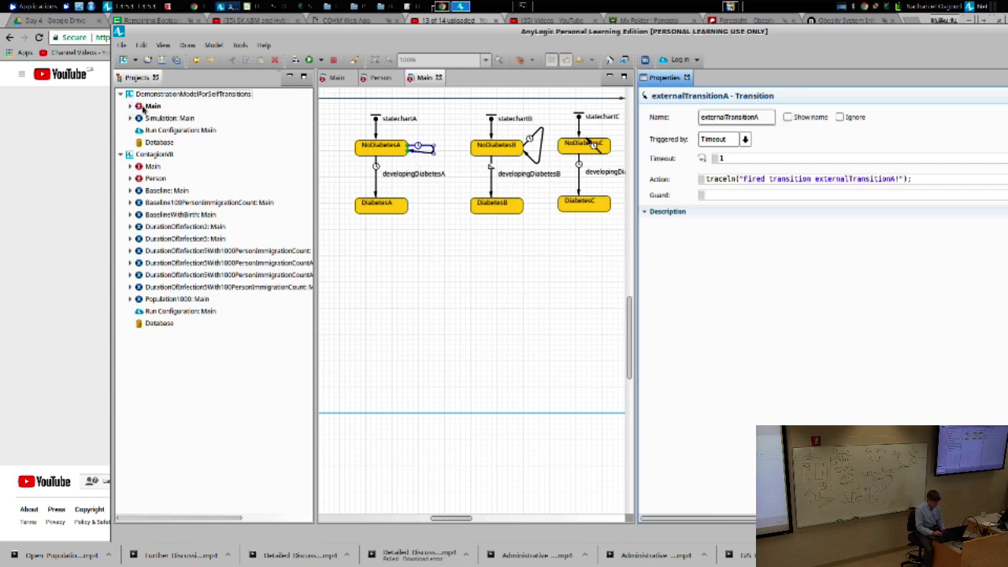
{"action": "left_click", "coordinate": [153, 156]}
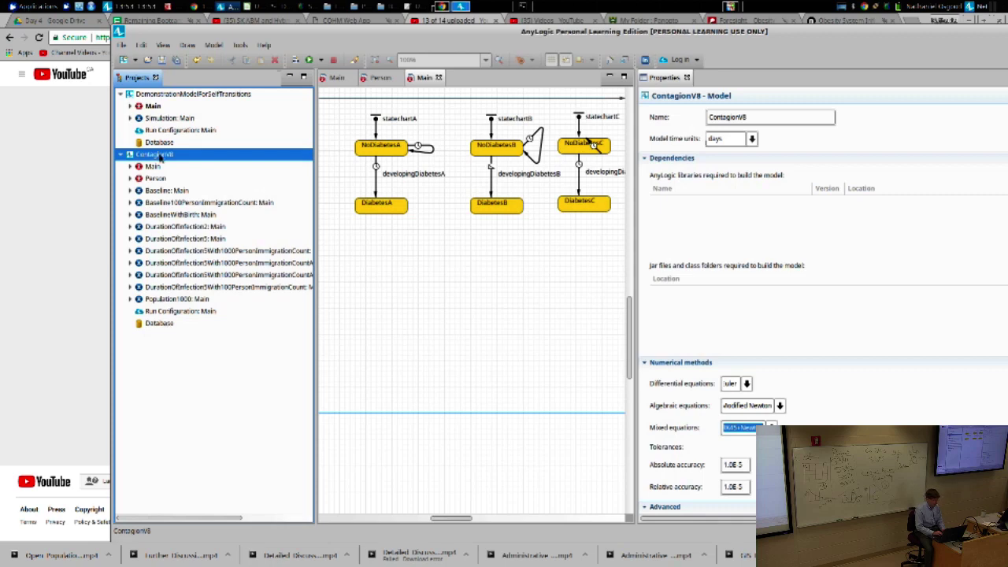
Close the DemonstrationModelForSelfTransitions project.
{"action": "left_click", "coordinate": [158, 95]}
{"action": "right_click", "coordinate": [159, 101]}
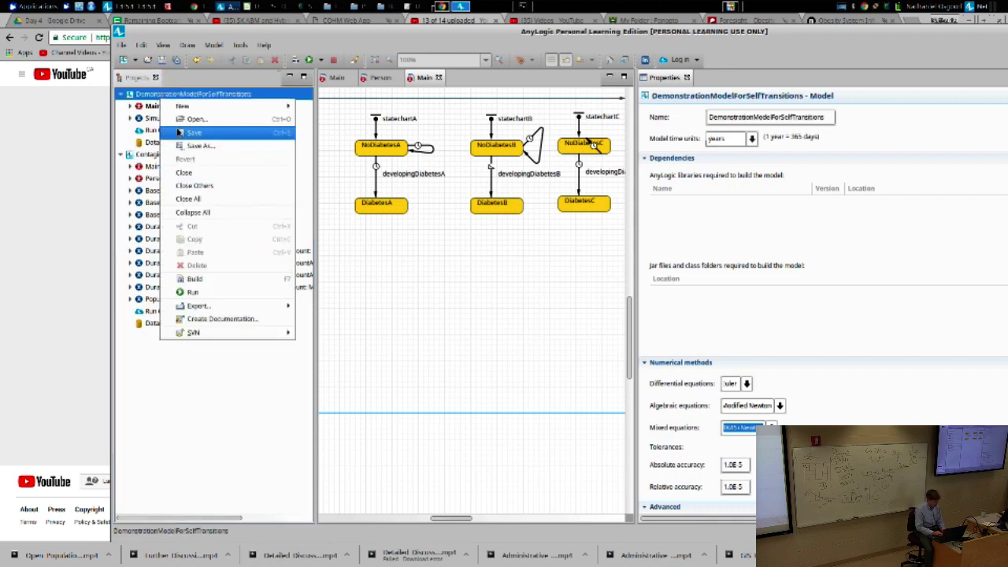
{"action": "left_click", "coordinate": [183, 172]}
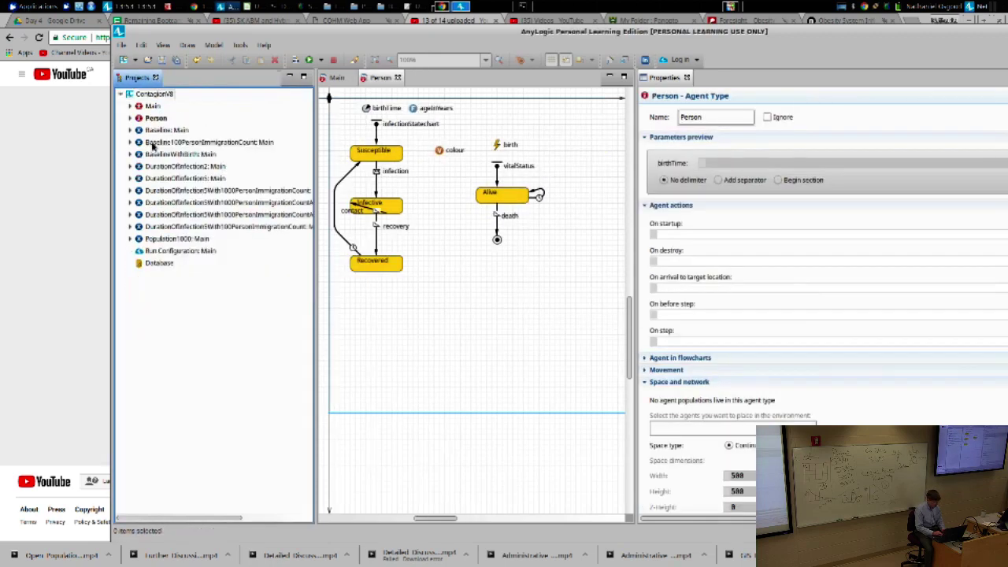
Save ContagionV8 as a new model copy named ContagionV9.
{"action": "left_click", "coordinate": [155, 95]}
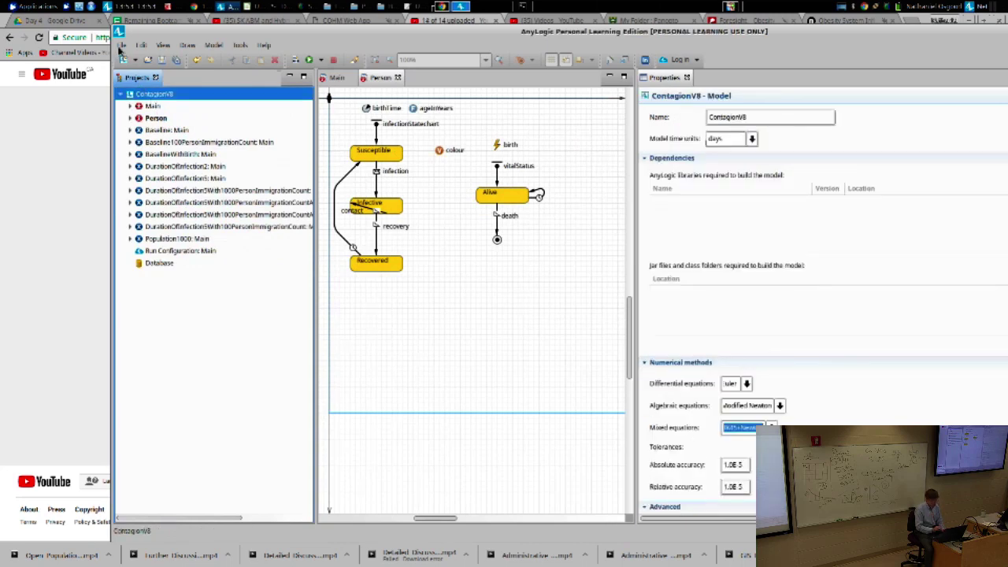
{"action": "left_click", "coordinate": [121, 45]}
{"action": "left_click", "coordinate": [135, 112]}
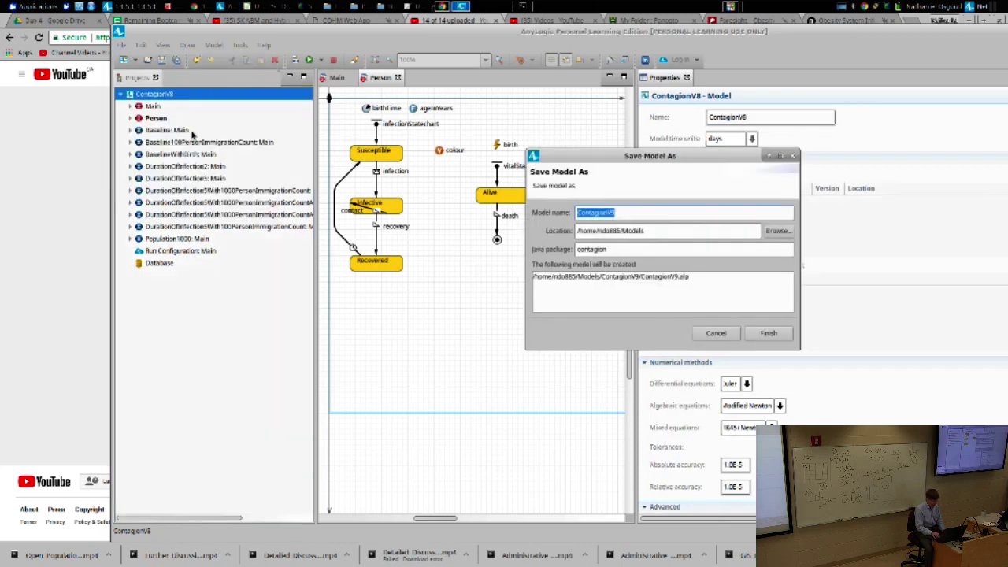
{"action": "key", "text": "End"}
{"action": "key", "text": "BackSpace"}
{"action": "type", "text": "9"}
{"action": "key", "text": "Return"}
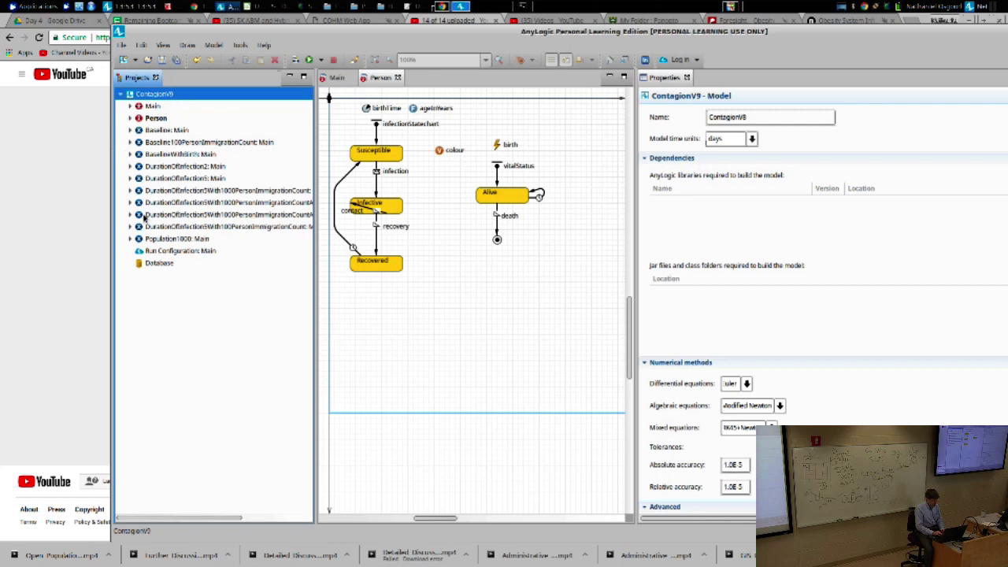
Select the Database node to view ContagionV9's 6.5 kB database settings.
{"action": "left_click", "coordinate": [161, 264]}
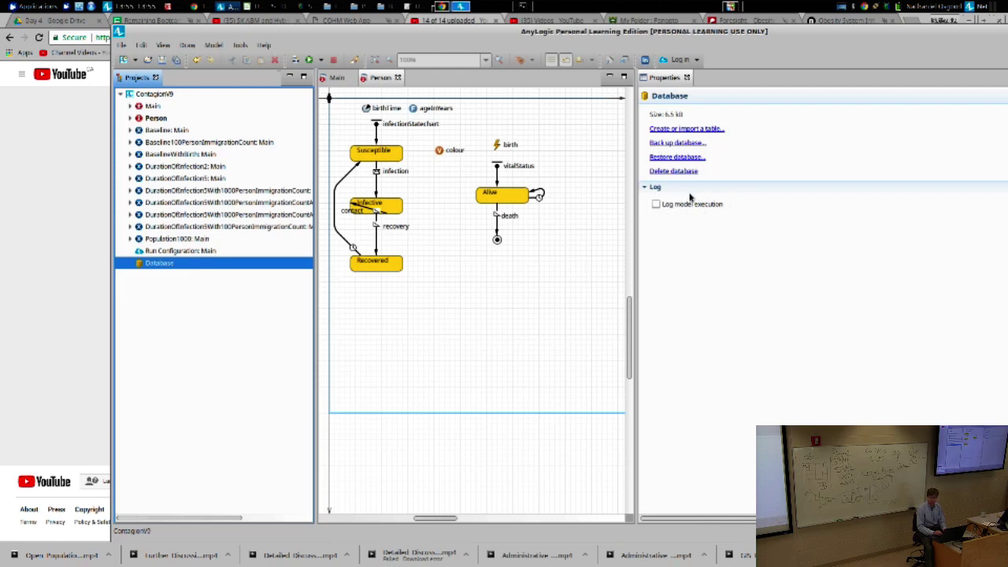
Tick Log model execution in ContagionV9's Database properties.
{"action": "left_click", "coordinate": [657, 204]}
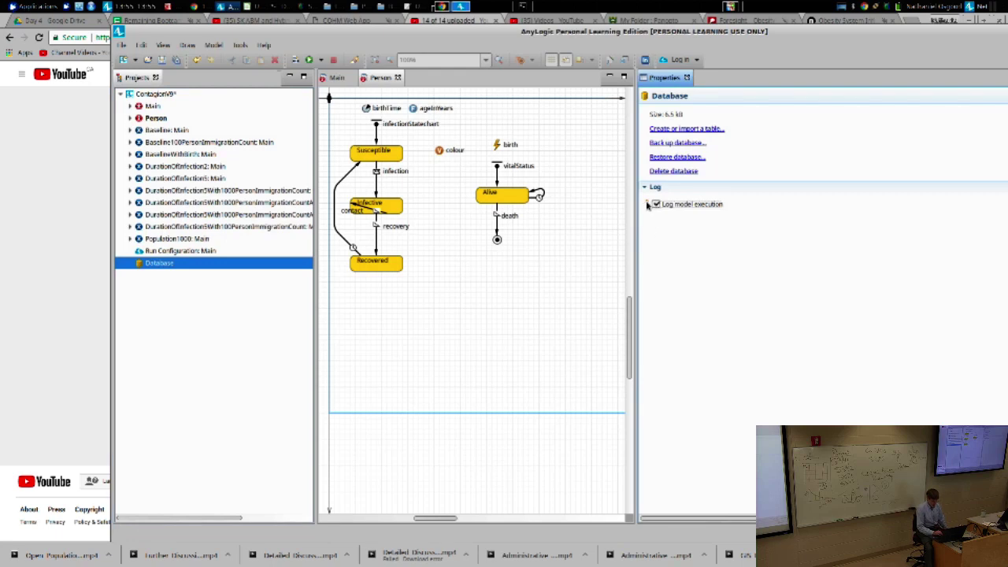
{"action": "mouse_move", "coordinate": [647, 205]}
{"action": "left_click", "coordinate": [164, 269]}
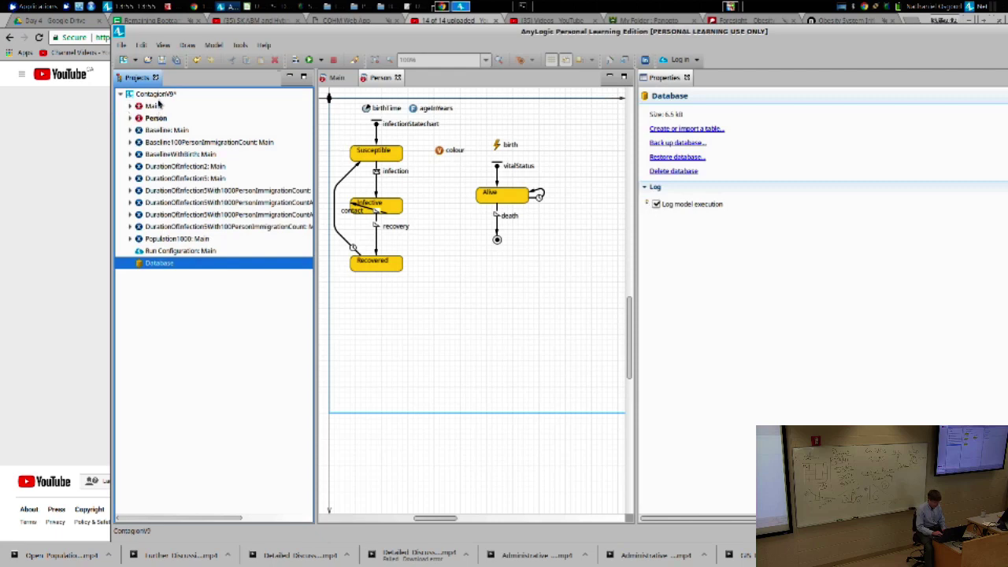
Launch the Baseline: Main experiment, run the simulation, then terminate it.
{"action": "left_click", "coordinate": [161, 130]}
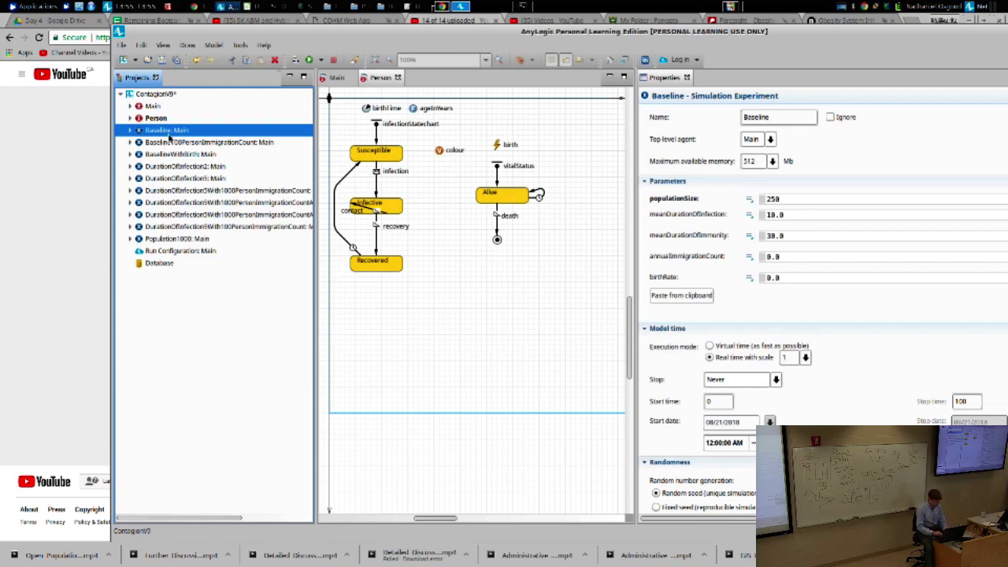
{"action": "right_click", "coordinate": [168, 135]}
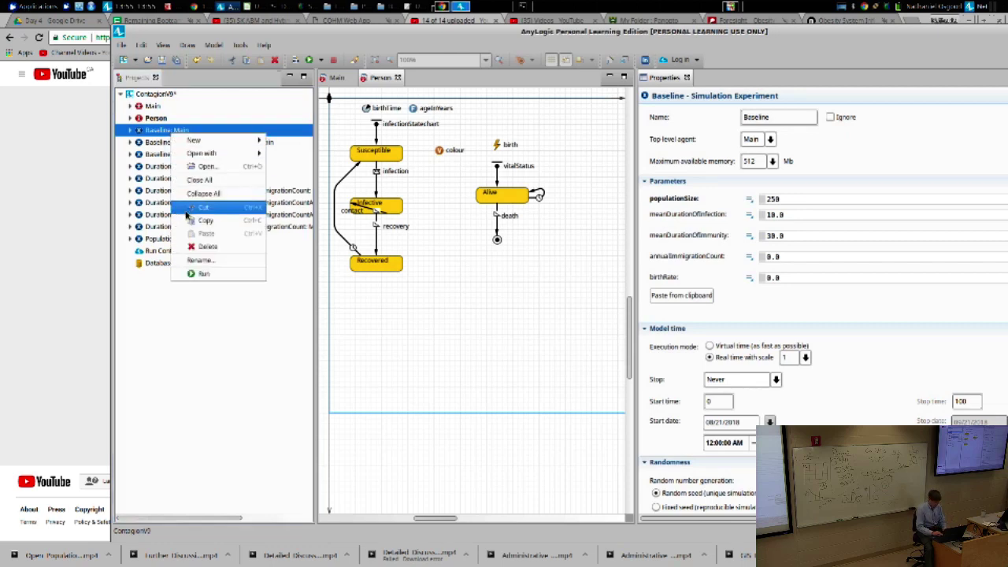
{"action": "left_click", "coordinate": [195, 276]}
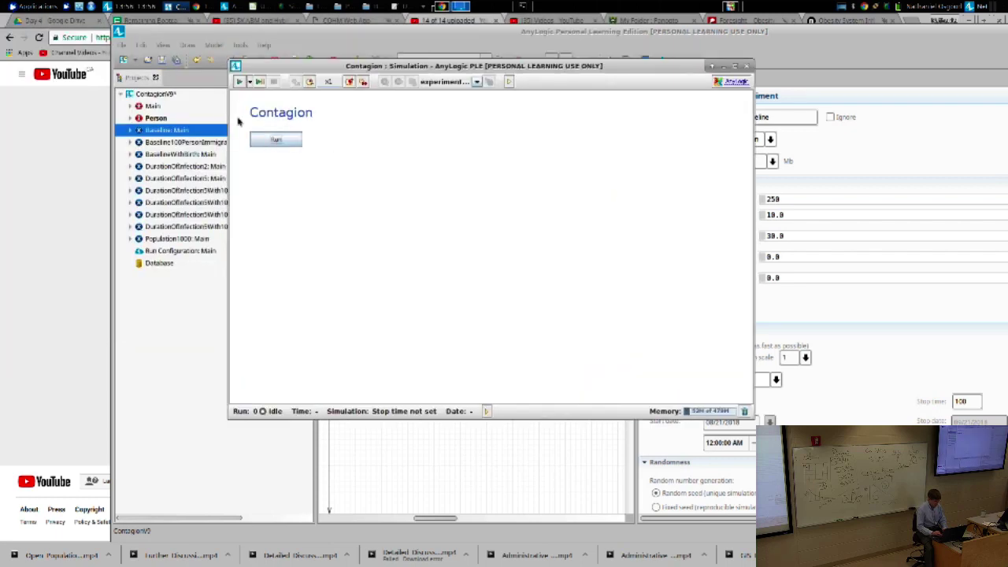
{"action": "left_click", "coordinate": [276, 140]}
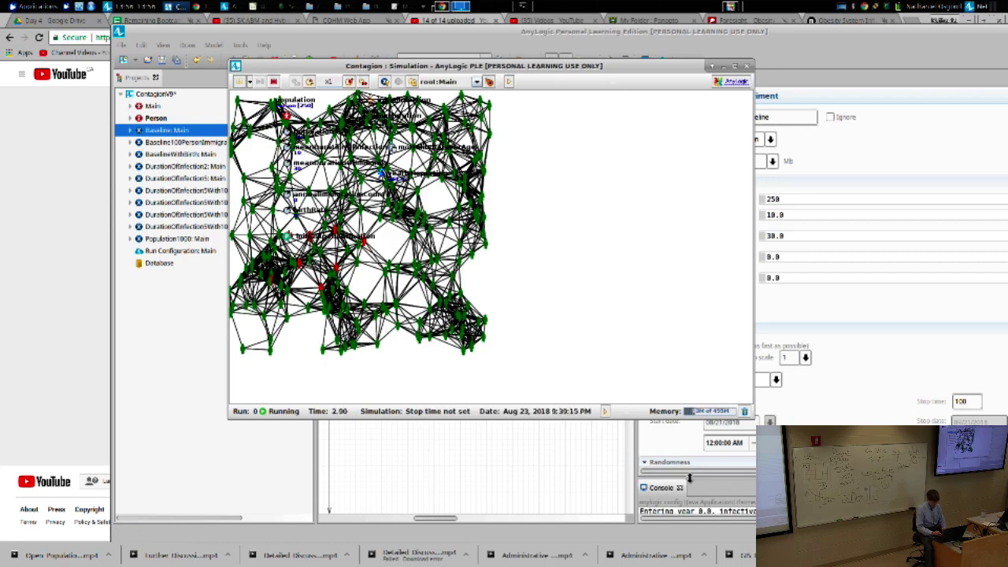
{"action": "left_click_drag", "start_coordinate": [690, 478], "coordinate": [690, 316]}
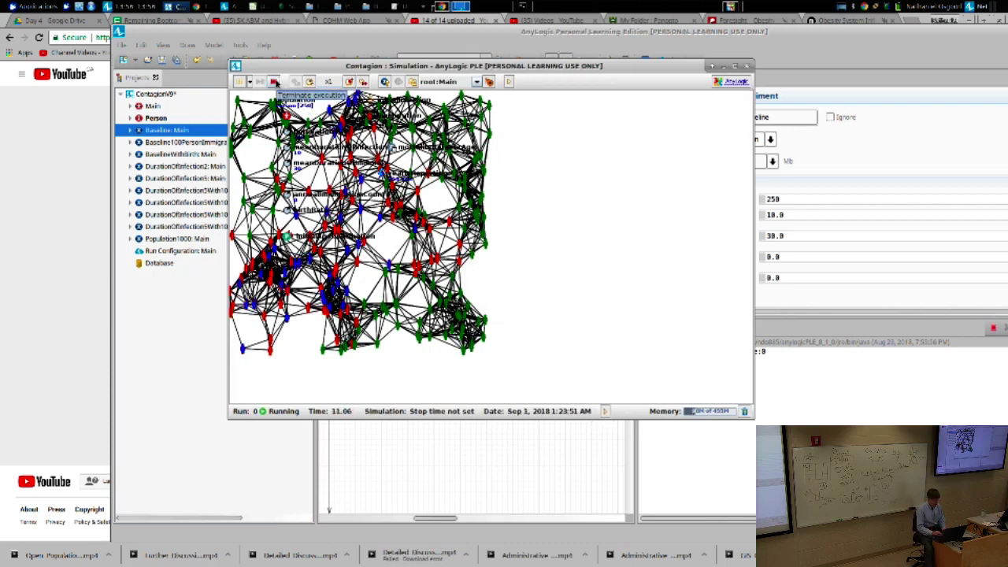
{"action": "left_click", "coordinate": [274, 82]}
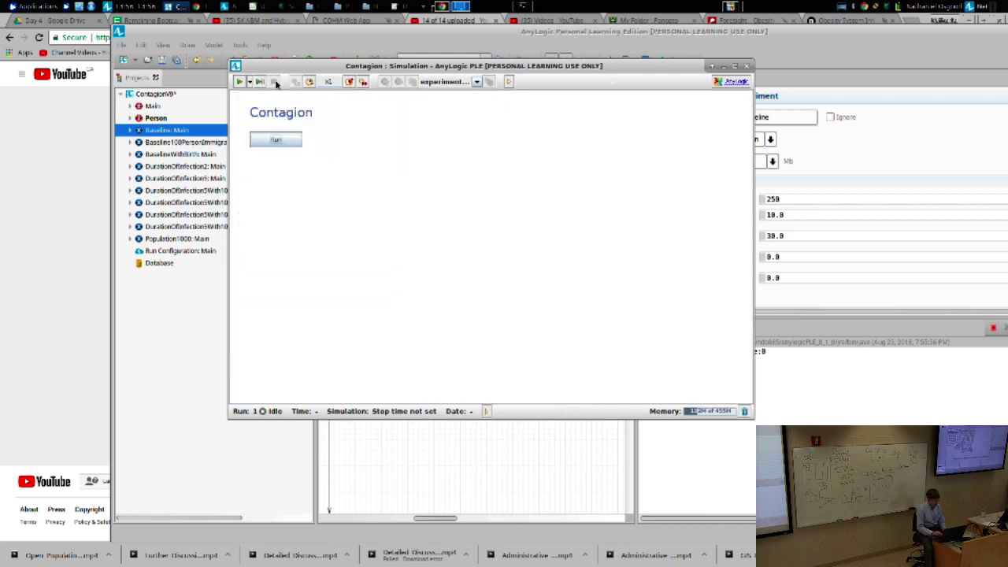
Close the simulation window and expand Database > Log to list agent_messages_log through trace_log.
{"action": "left_click", "coordinate": [748, 67]}
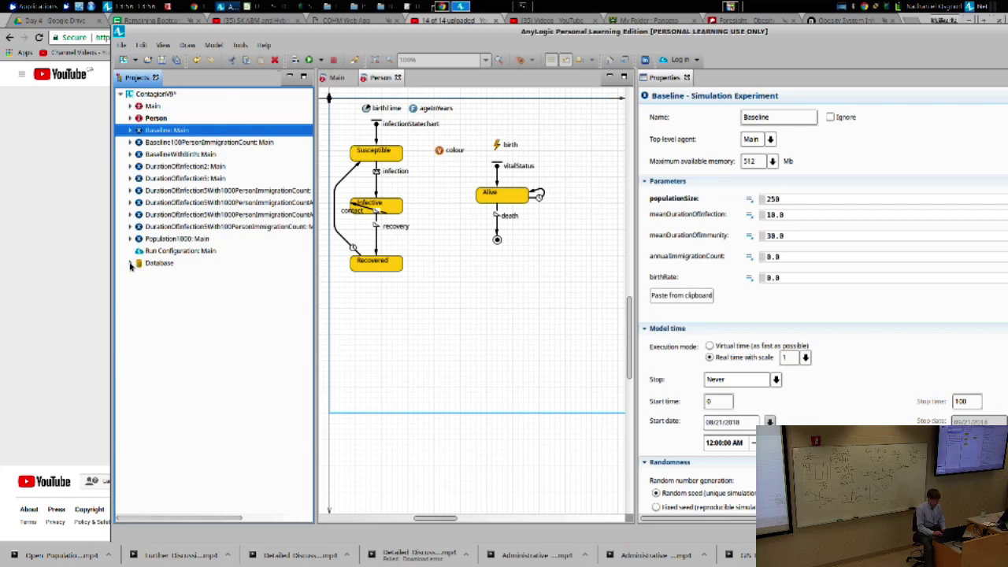
{"action": "left_click", "coordinate": [130, 265]}
{"action": "left_click", "coordinate": [131, 265]}
{"action": "left_click", "coordinate": [131, 266]}
{"action": "left_click", "coordinate": [131, 266]}
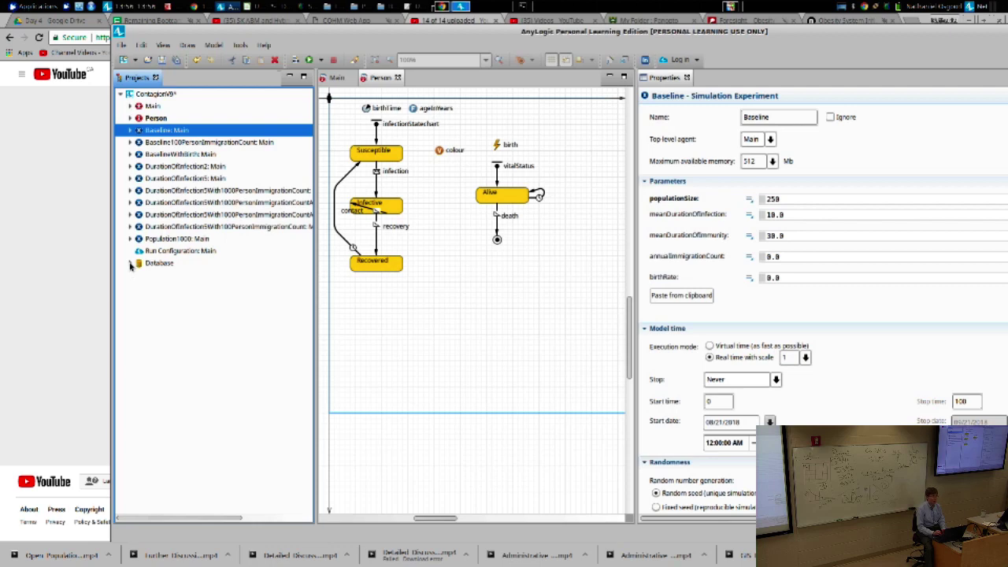
{"action": "left_click", "coordinate": [131, 266]}
{"action": "left_click", "coordinate": [140, 276]}
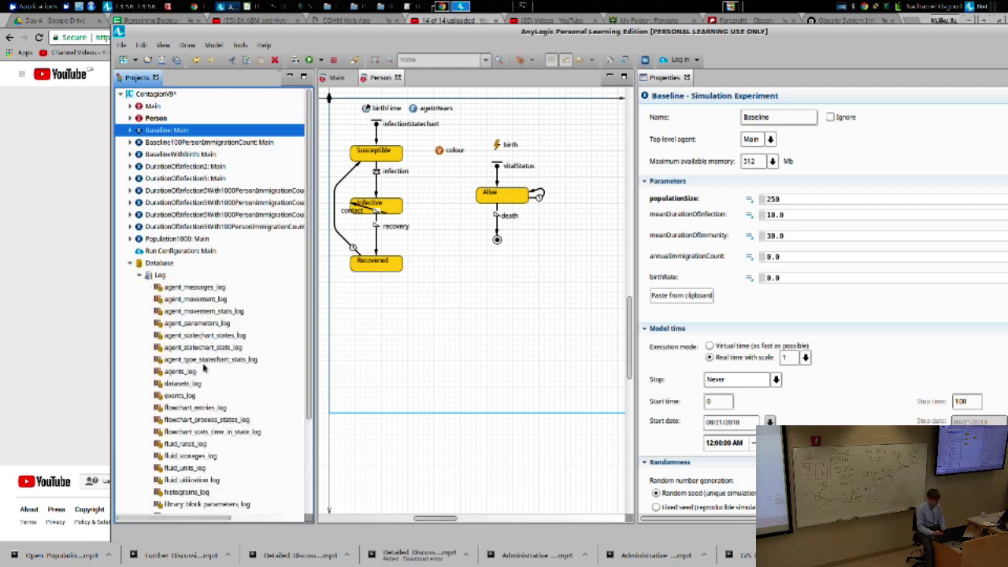
{"action": "left_click_drag", "start_coordinate": [308, 303], "coordinate": [302, 431]}
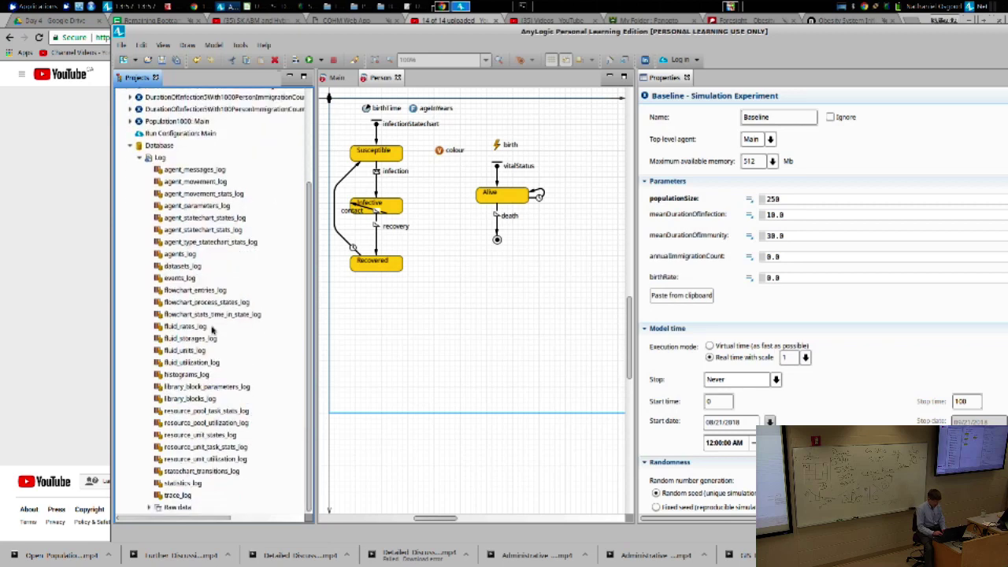
Open the agents_log and events_log tables from Database > Log.
{"action": "double_click", "coordinate": [179, 254]}
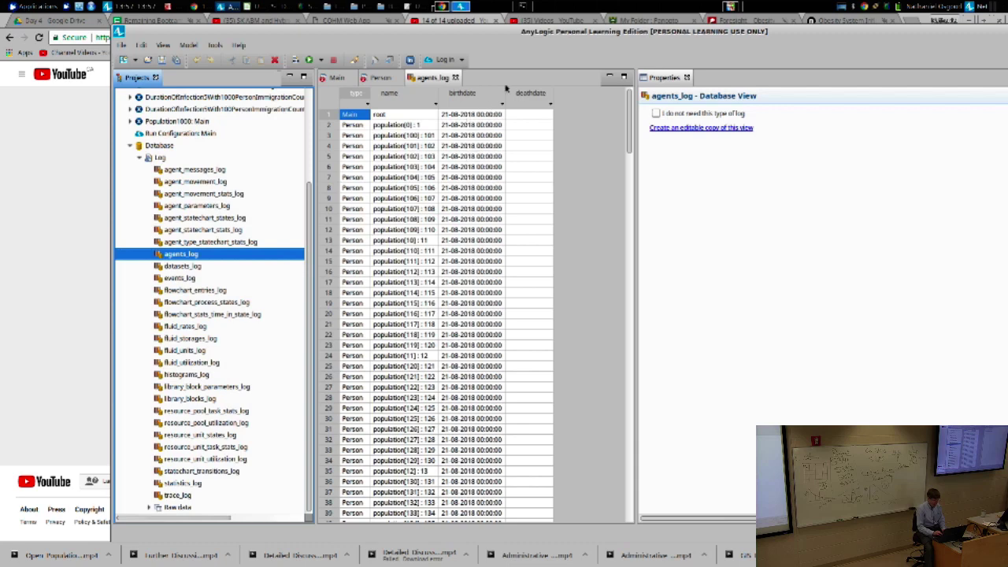
{"action": "left_click_drag", "start_coordinate": [626, 130], "coordinate": [610, 105]}
{"action": "left_click", "coordinate": [180, 278]}
{"action": "double_click", "coordinate": [179, 278]}
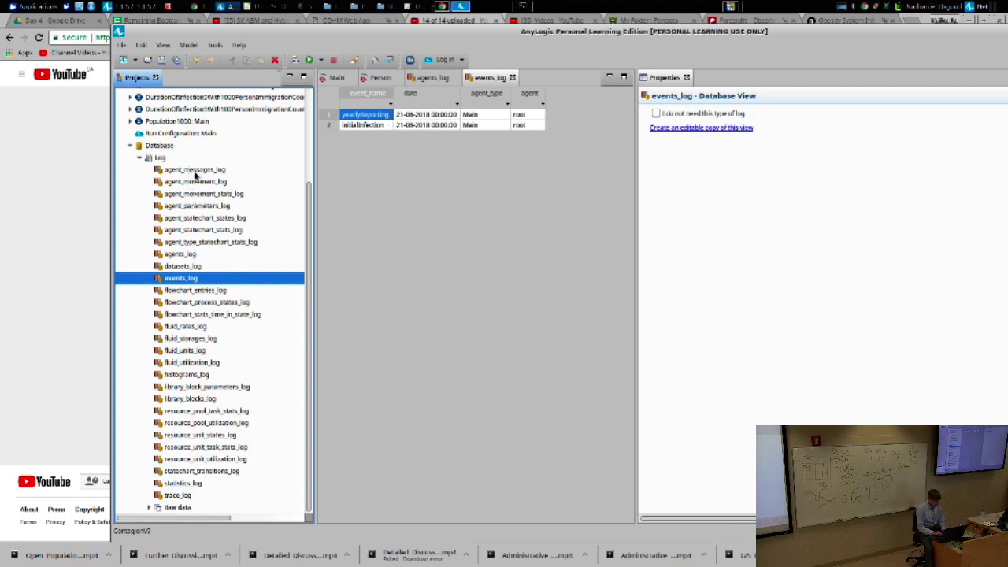
Open agent_statechart_states_log and widen the table to reveal entry_date and exit_date.
{"action": "double_click", "coordinate": [197, 220]}
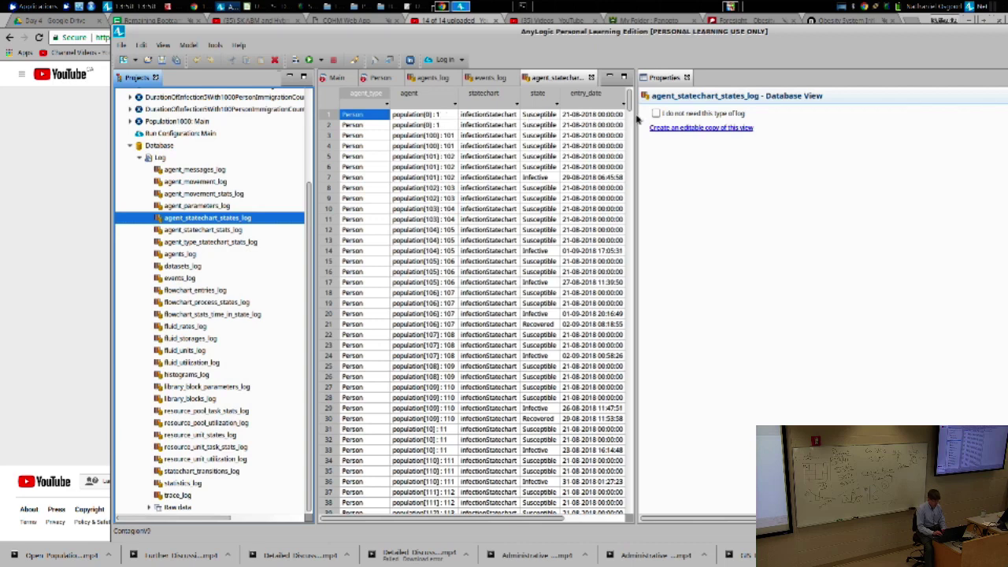
{"action": "left_click_drag", "start_coordinate": [636, 118], "coordinate": [724, 120]}
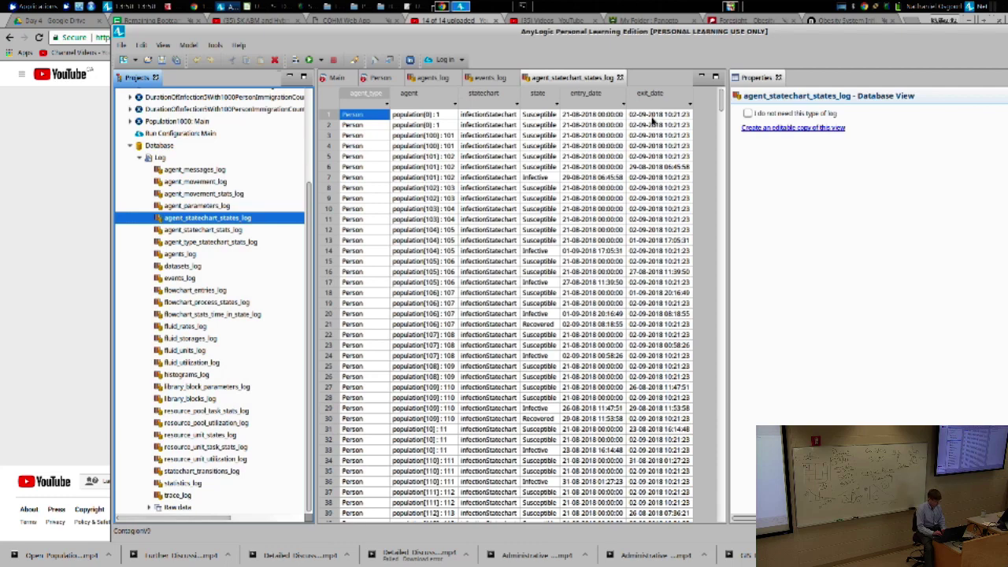
Open agent_messages_log and scroll through its infected-message rows and date/counter columns.
{"action": "double_click", "coordinate": [182, 170]}
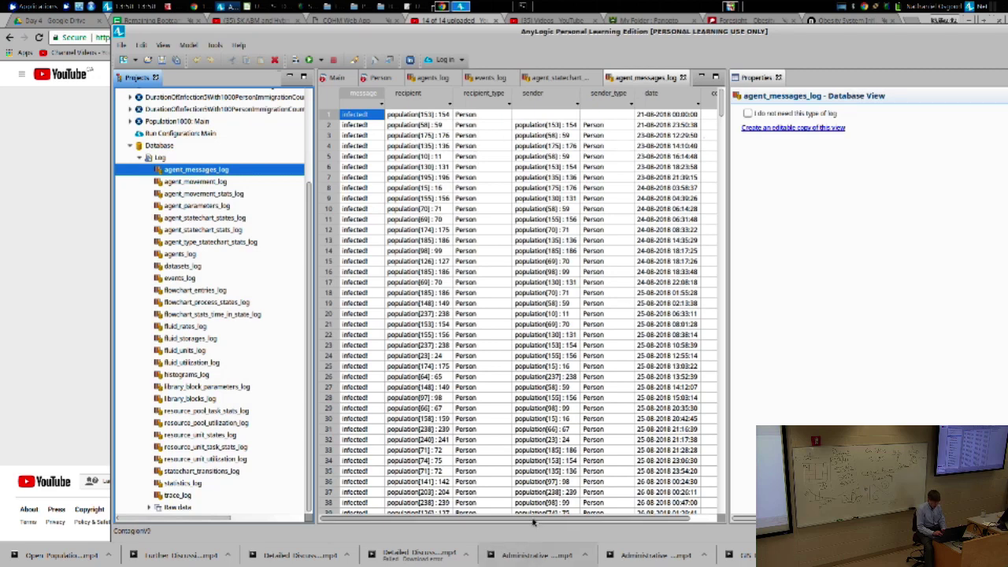
{"action": "left_click_drag", "start_coordinate": [534, 520], "coordinate": [626, 524]}
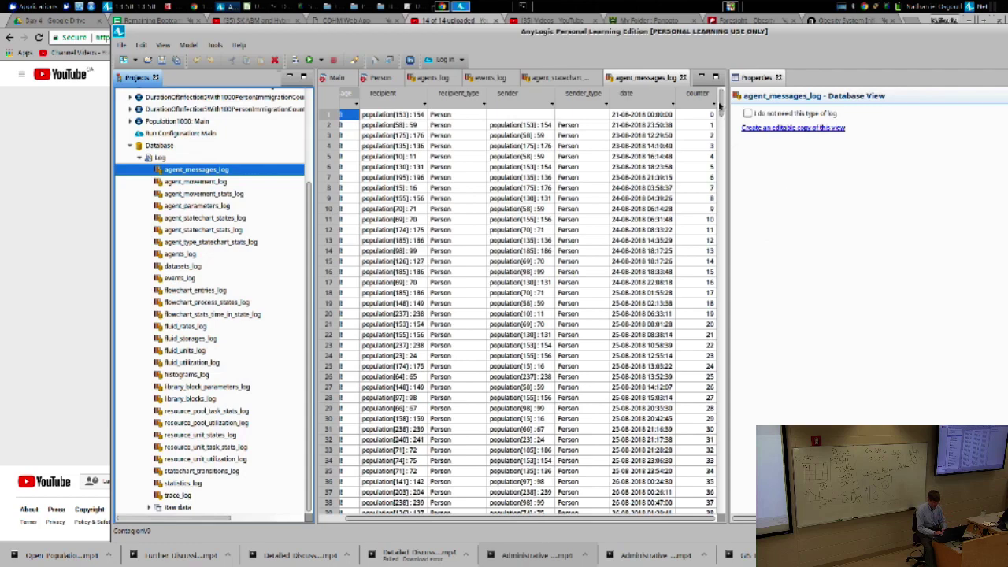
{"action": "left_click_drag", "start_coordinate": [721, 109], "coordinate": [693, 110]}
Open agent_parameters_log, agents_log, histograms_log and statistics_log; the last two are empty.
{"action": "double_click", "coordinate": [198, 206]}
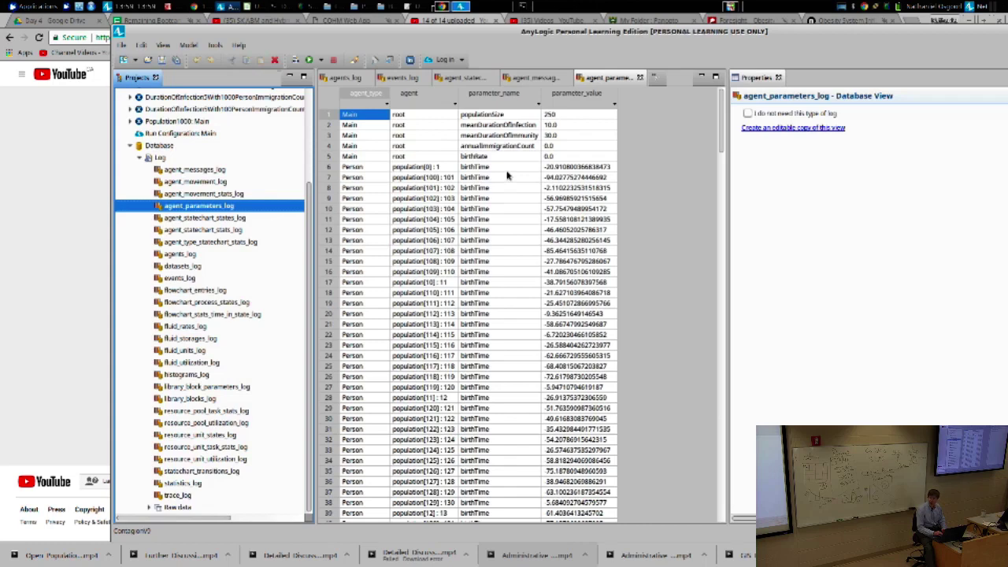
{"action": "double_click", "coordinate": [181, 254]}
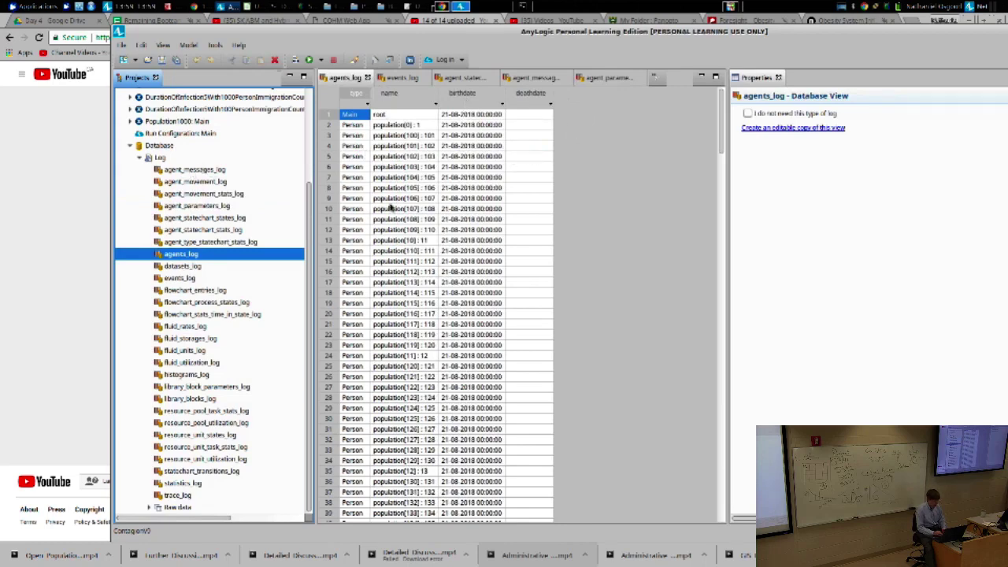
{"action": "double_click", "coordinate": [194, 206]}
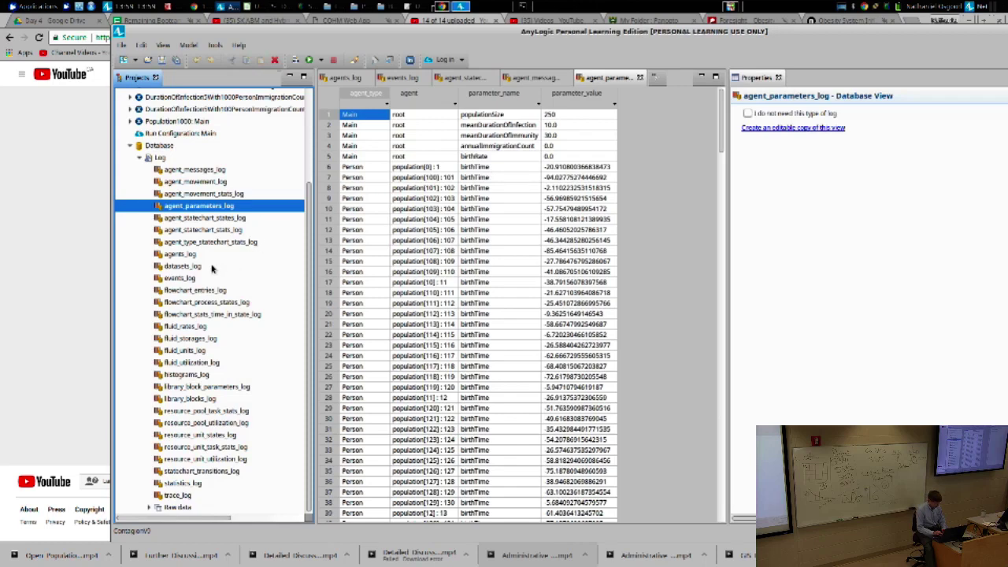
{"action": "double_click", "coordinate": [193, 377]}
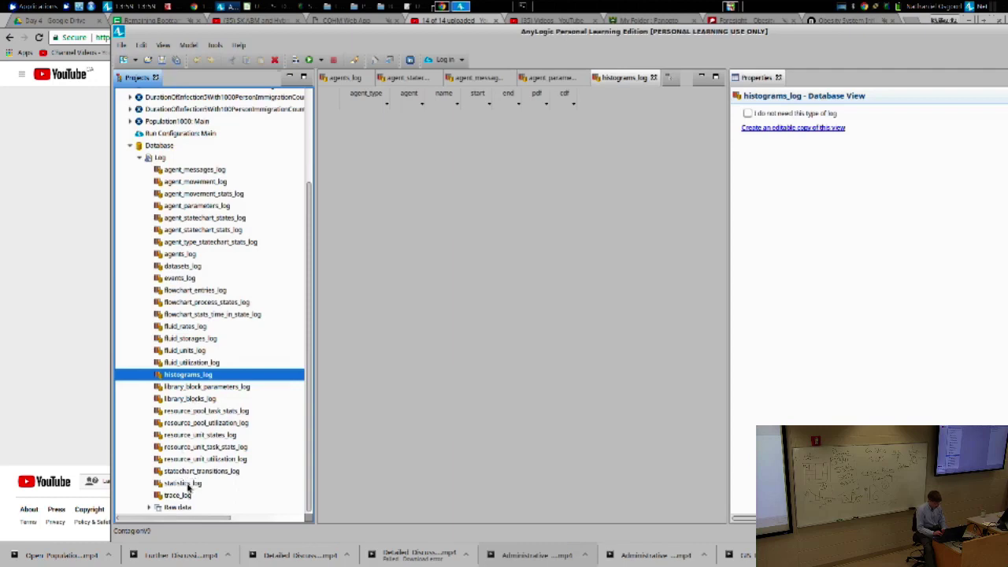
{"action": "left_click", "coordinate": [188, 487]}
{"action": "double_click", "coordinate": [188, 487]}
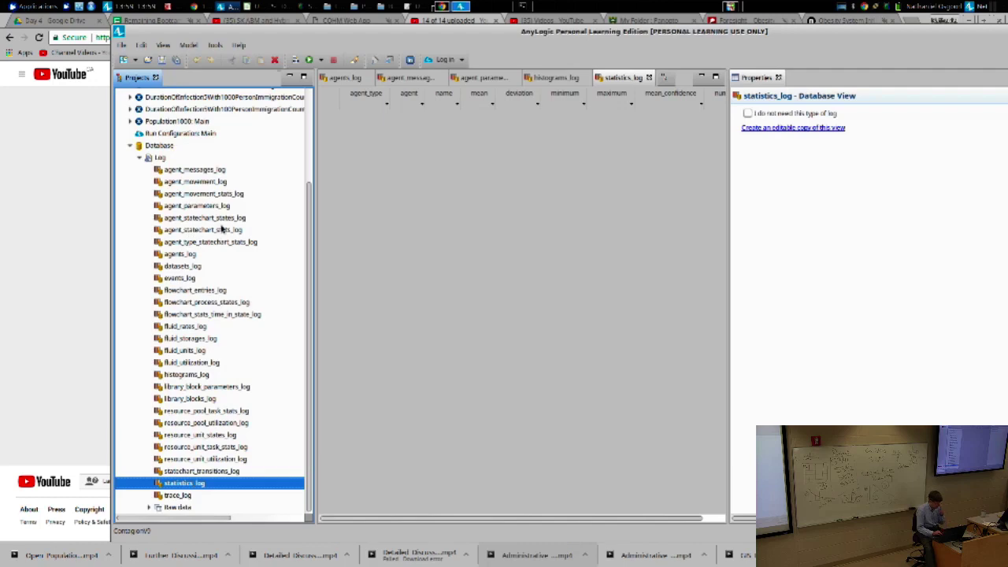
Open agent_statechart_stats_log and scroll across to its mean_seconds, total_seconds and n_entries columns.
{"action": "double_click", "coordinate": [195, 230]}
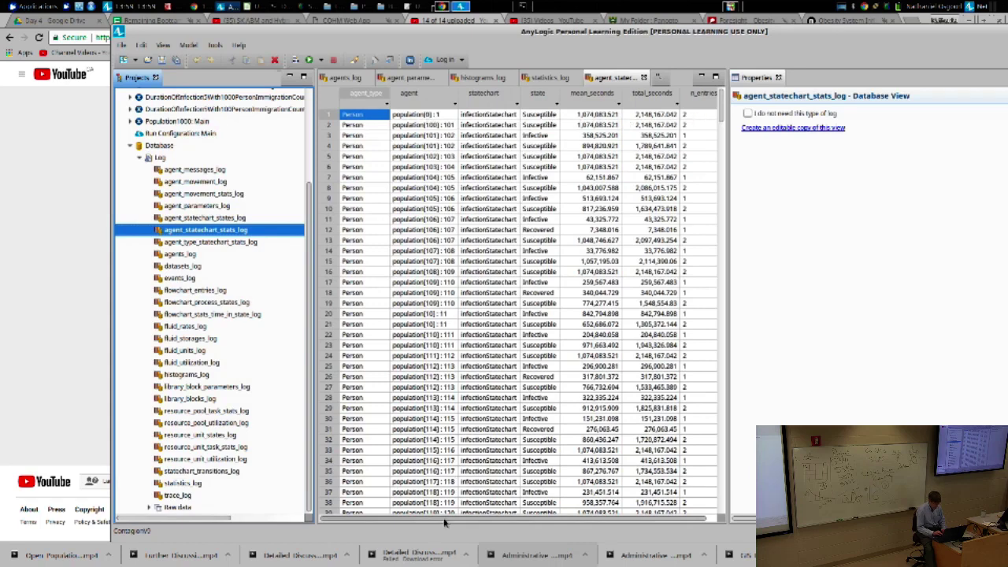
{"action": "left_click_drag", "start_coordinate": [446, 520], "coordinate": [506, 521]}
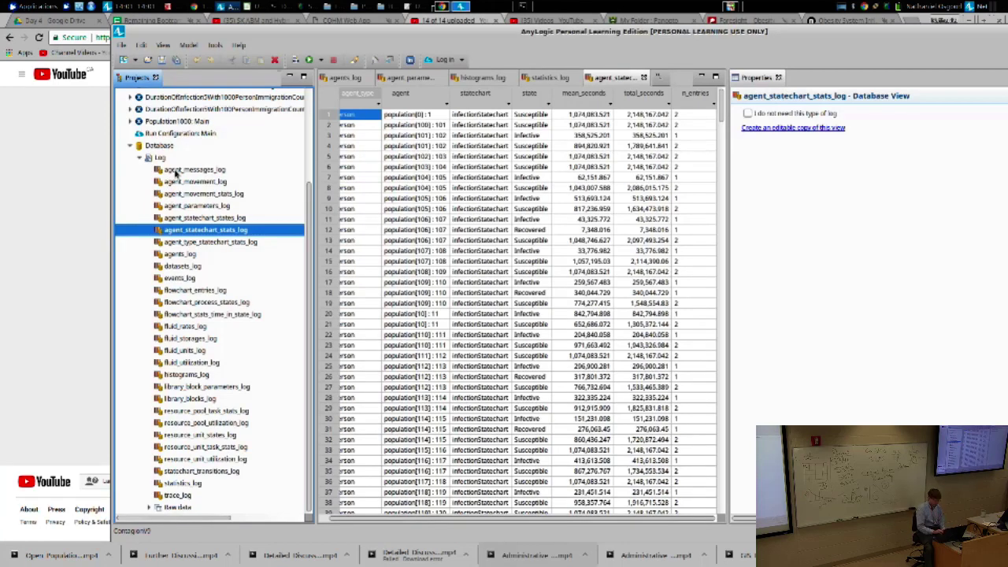
{"action": "left_click", "coordinate": [175, 173]}
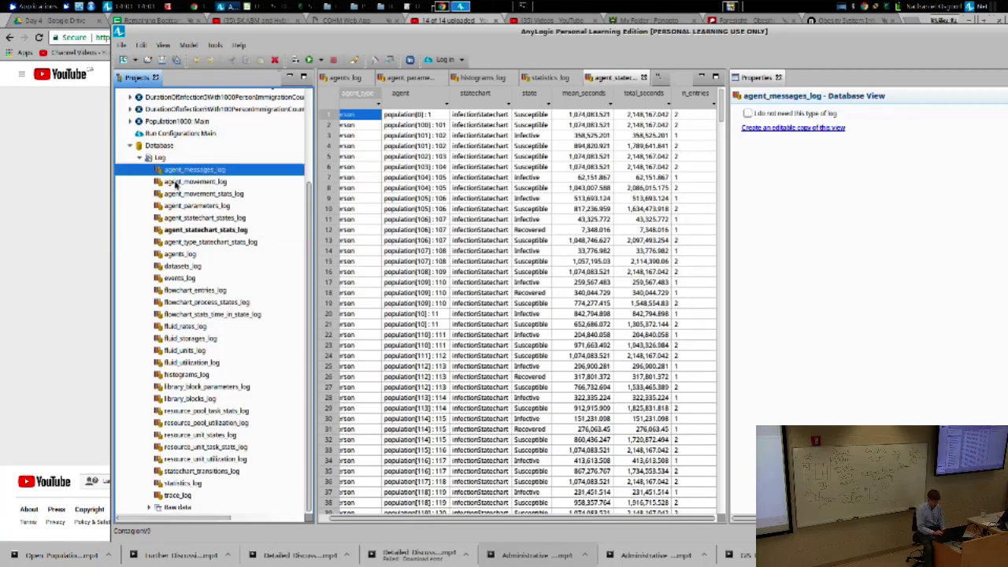
{"action": "left_click", "coordinate": [176, 182]}
{"action": "left_click", "coordinate": [175, 171]}
{"action": "left_click", "coordinate": [148, 147]}
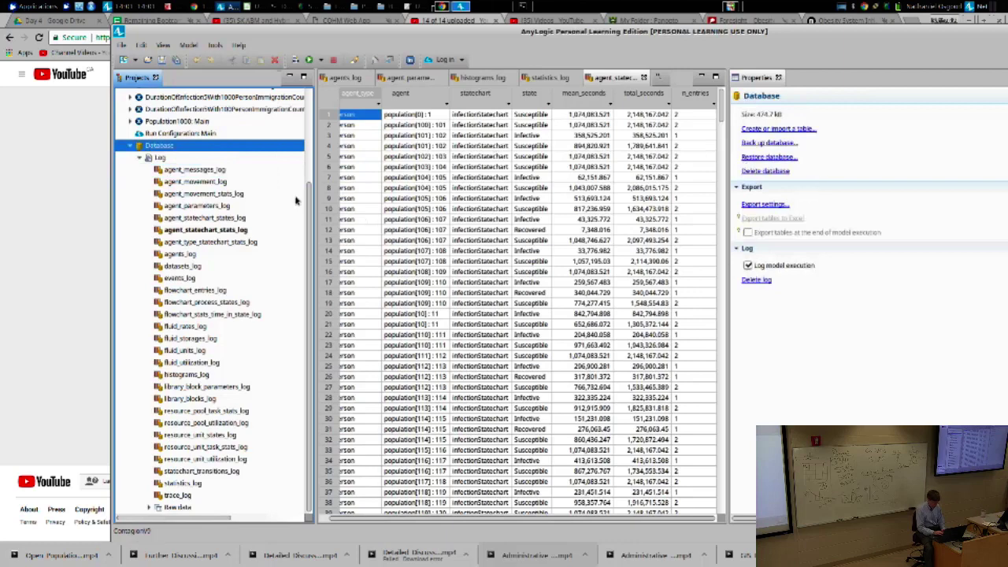
{"action": "left_click", "coordinate": [174, 170]}
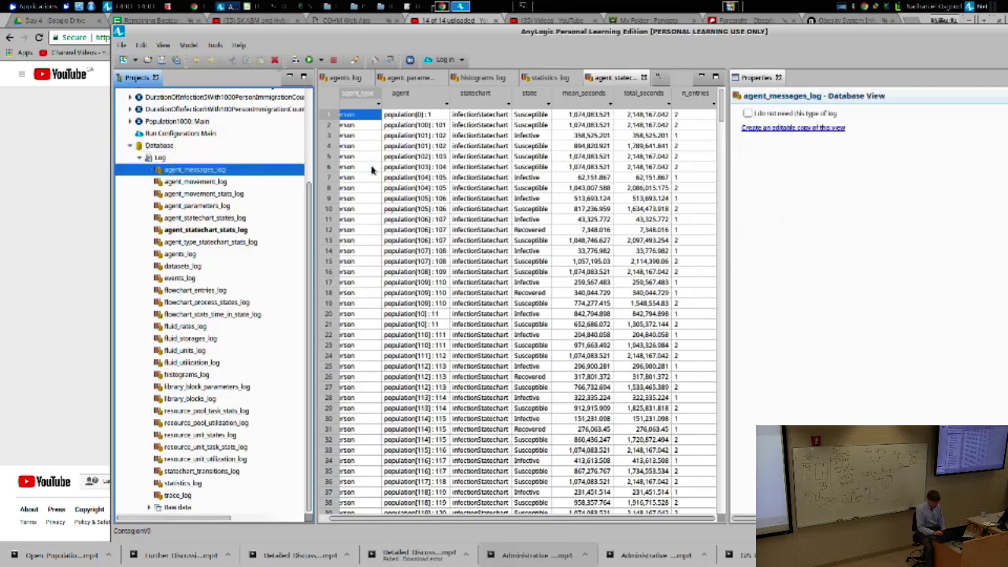
{"action": "left_click", "coordinate": [748, 115]}
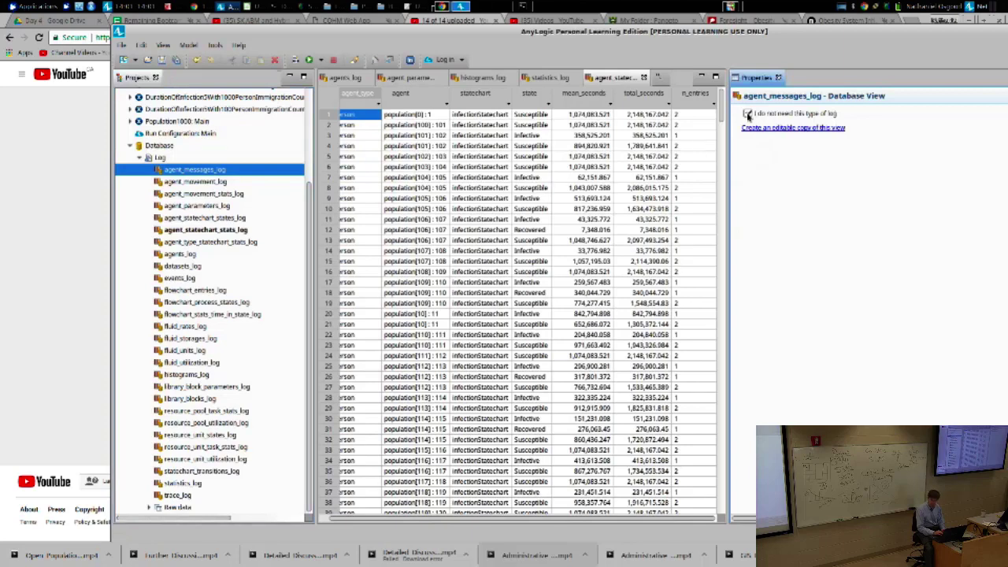
{"action": "left_click", "coordinate": [747, 114]}
Create the editable copy agent_messages_log1 and inspect its recipient and sender data.
{"action": "left_click", "coordinate": [760, 128]}
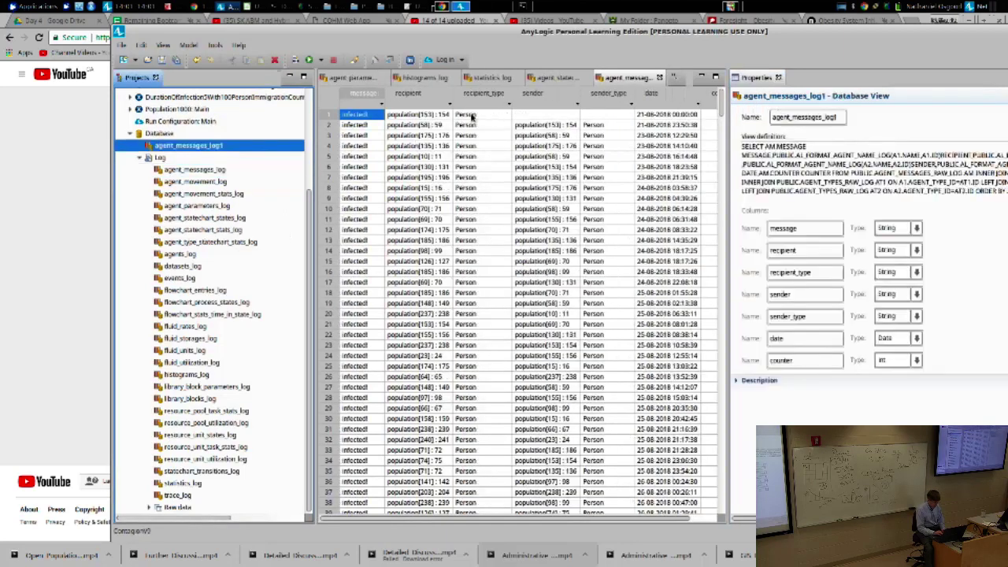
{"action": "left_click", "coordinate": [449, 128]}
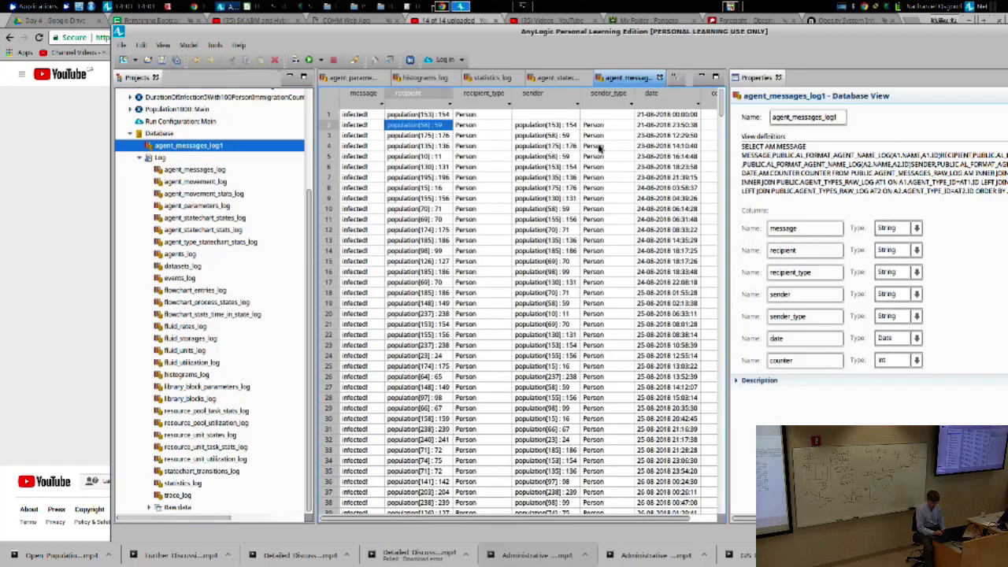
{"action": "left_click", "coordinate": [549, 126]}
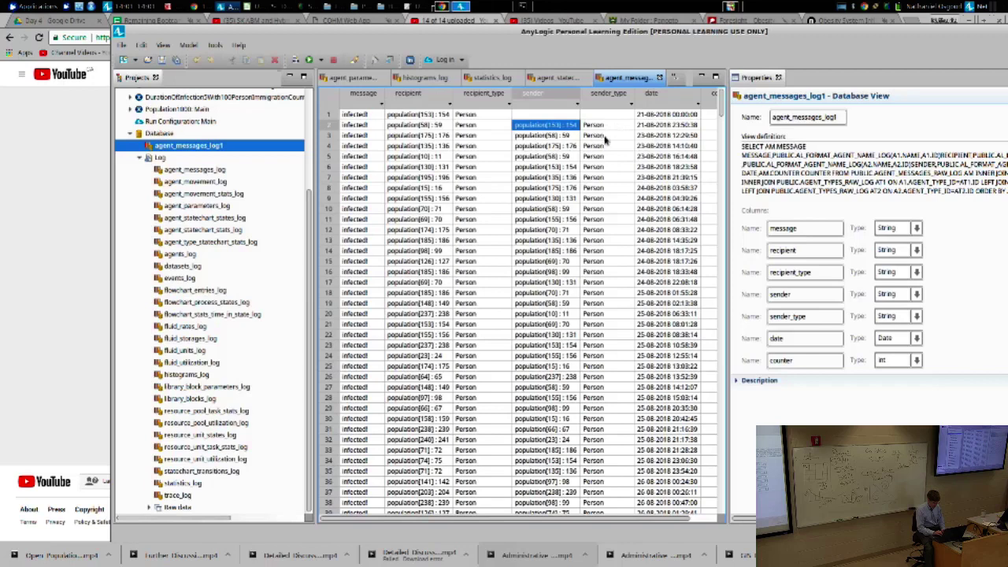
{"action": "right_click", "coordinate": [165, 155]}
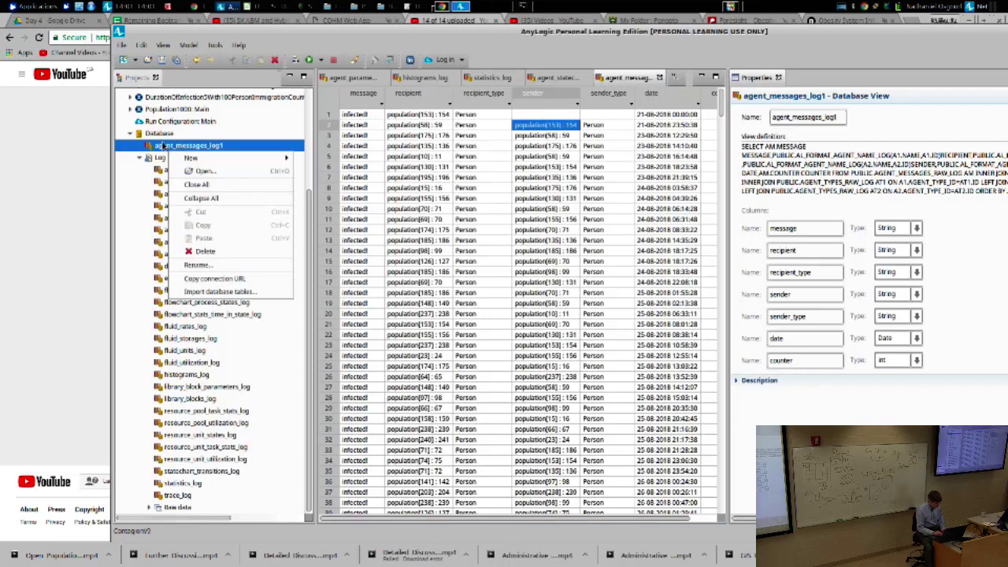
{"action": "left_click", "coordinate": [162, 146]}
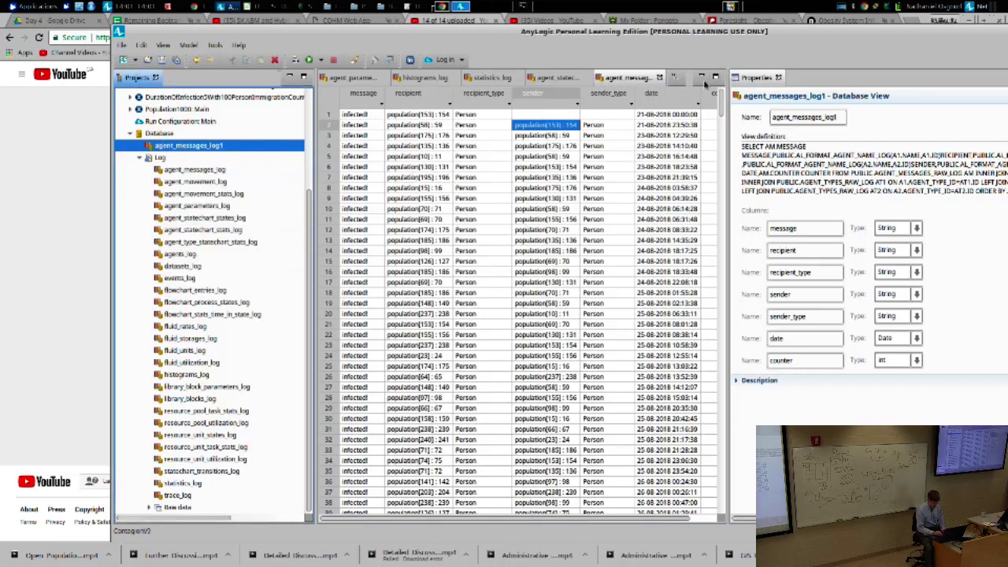
Close the agent_messages_log1 copy and reopen the original agent_messages_log table.
{"action": "left_click", "coordinate": [660, 77]}
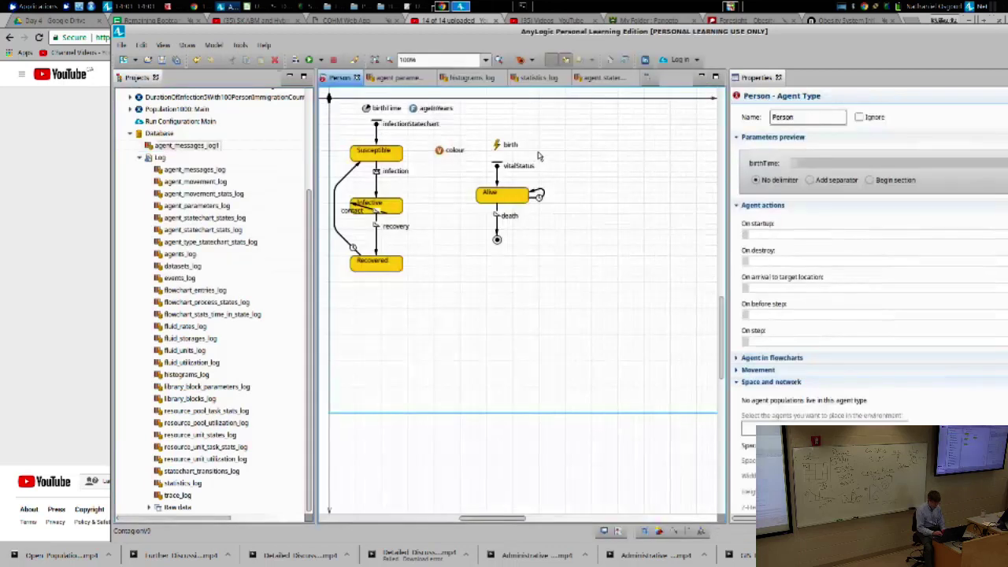
{"action": "left_click", "coordinate": [162, 171]}
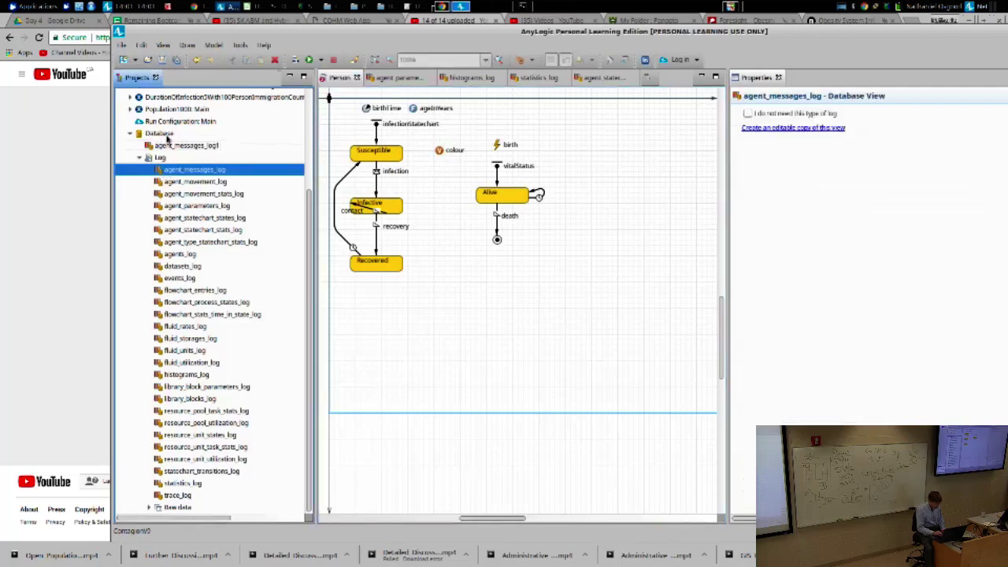
{"action": "double_click", "coordinate": [171, 173]}
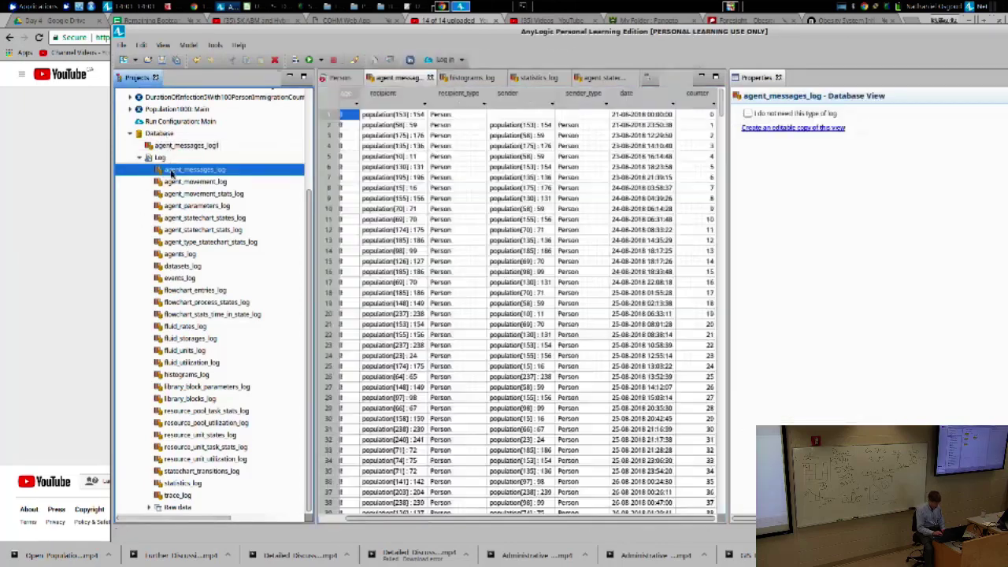
Select every row of agent_messages_log and switch over to the spreadsheet application.
{"action": "left_click", "coordinate": [412, 138]}
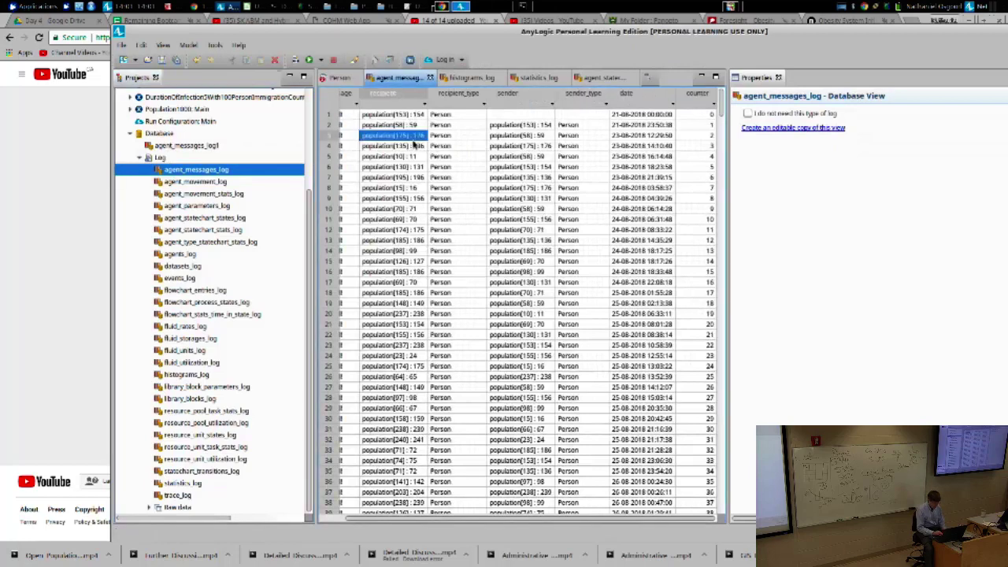
{"action": "key", "text": "ctrl+a"}
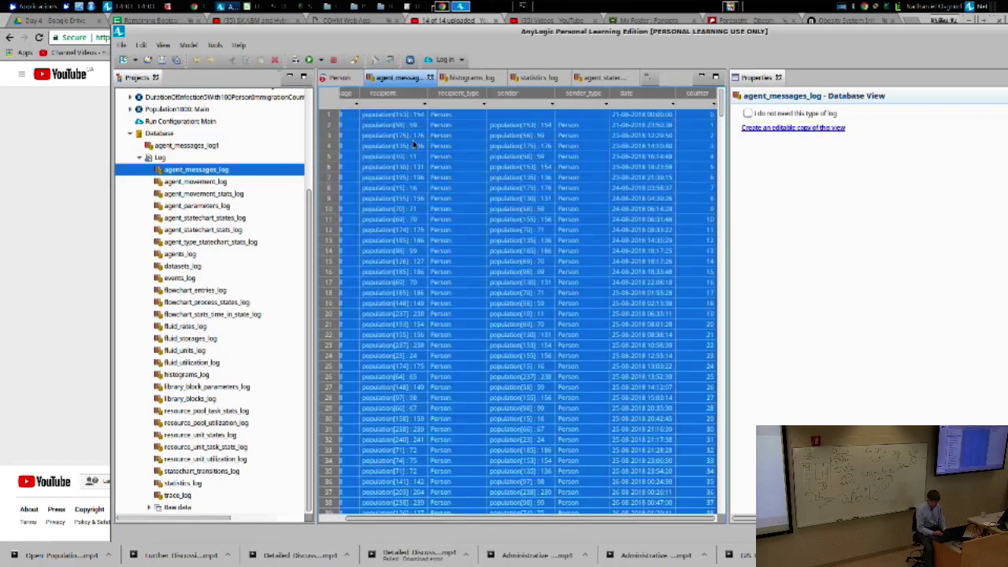
{"action": "left_click", "coordinate": [403, 150]}
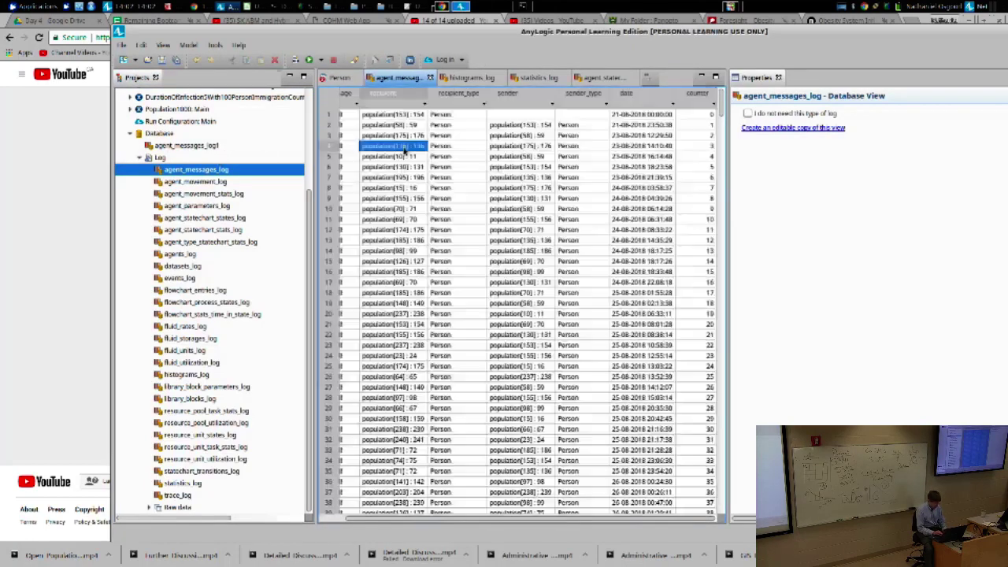
{"action": "key", "text": "ctrl+a"}
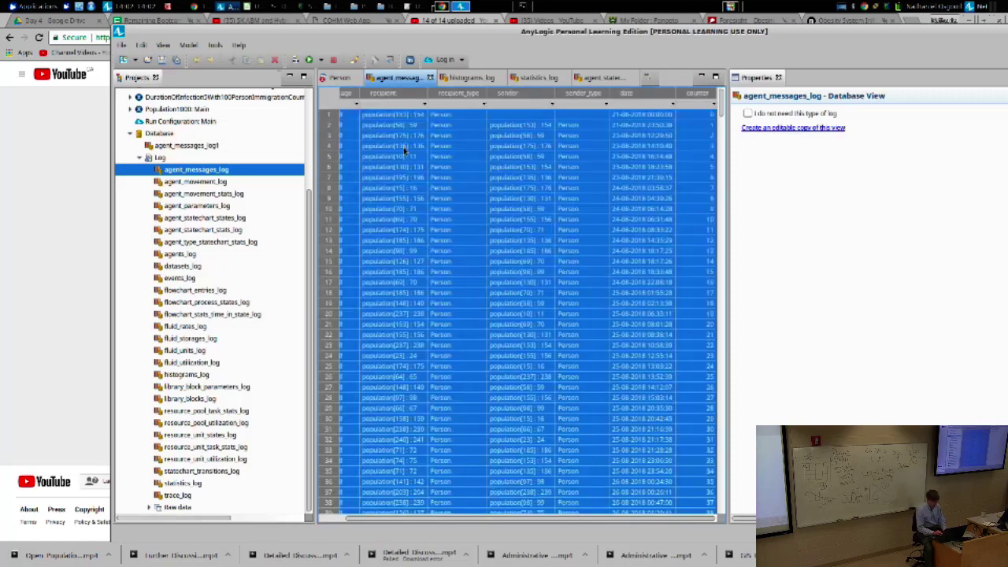
{"action": "key", "text": "alt+Tab"}
{"action": "key", "text": "alt+Tab"}
{"action": "key", "text": "alt+Tab"}
{"action": "key", "text": "alt+Tab"}
{"action": "key", "text": "alt+Tab"}
{"action": "key", "text": "alt+Tab"}
{"action": "key", "text": "alt+Tab"}
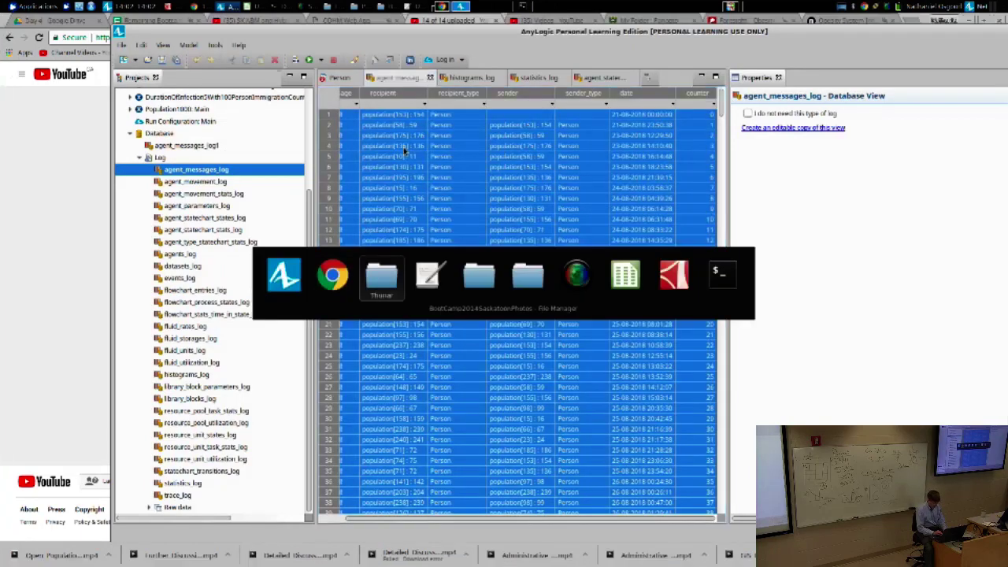
Paste the copied messages log into a new Untitled 2 sheet, accepting the Text Import.
{"action": "key", "text": "ctrl+n"}
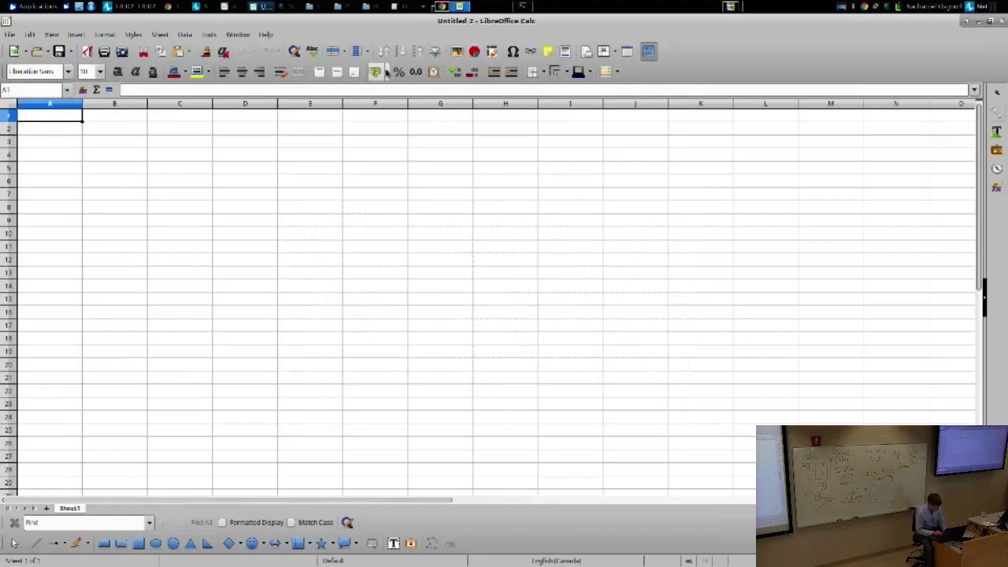
{"action": "key", "text": "ctrl+v"}
{"action": "key", "text": "Return"}
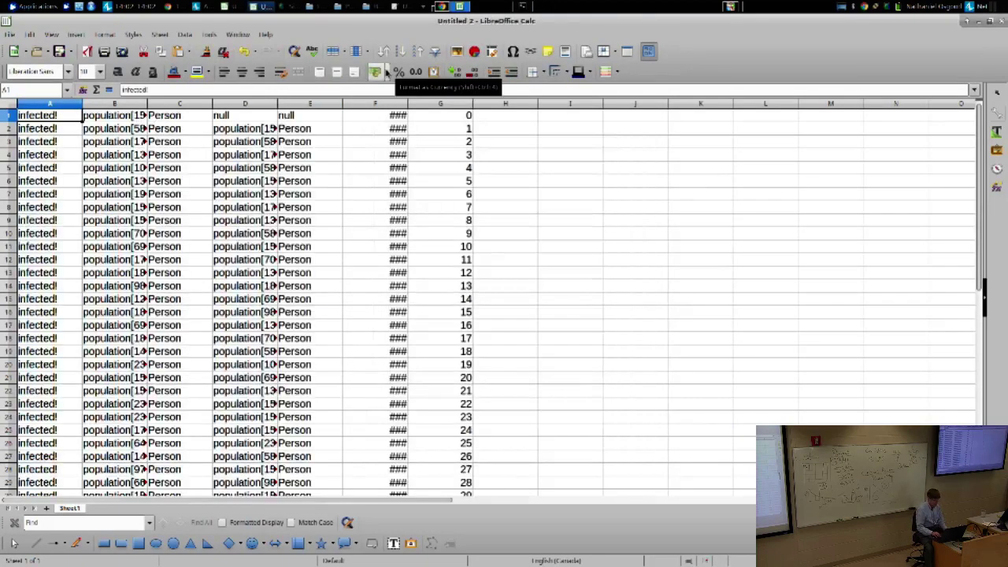
{"action": "key", "text": "Right"}
{"action": "key", "text": "Right"}
{"action": "key", "text": "Down"}
{"action": "key", "text": "Right"}
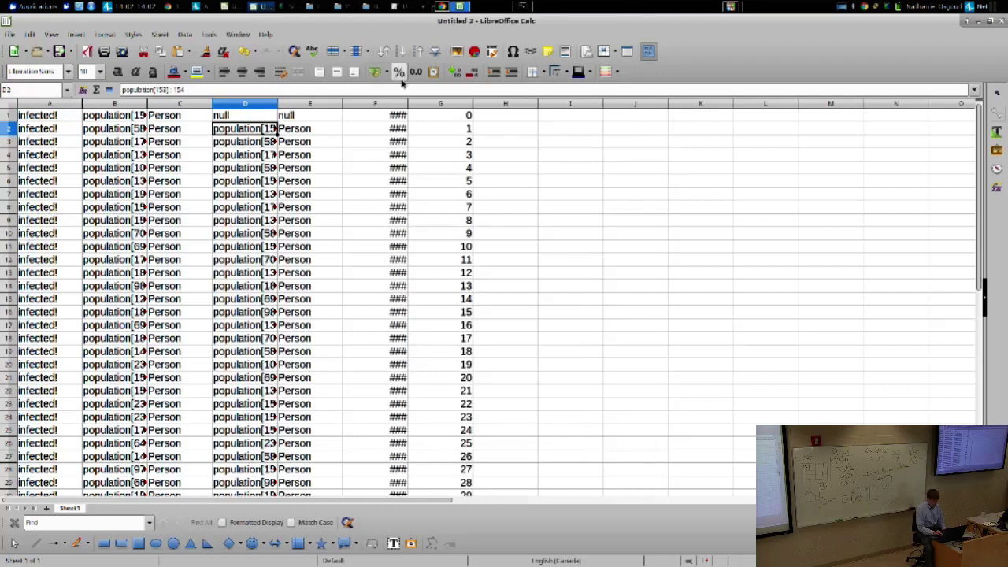
{"action": "left_click", "coordinate": [405, 105]}
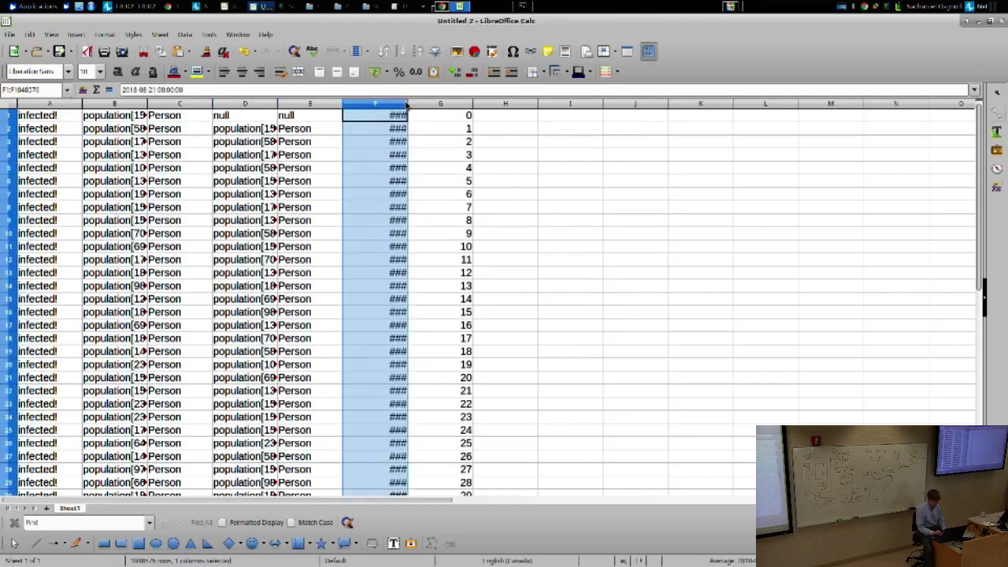
{"action": "double_click", "coordinate": [407, 105]}
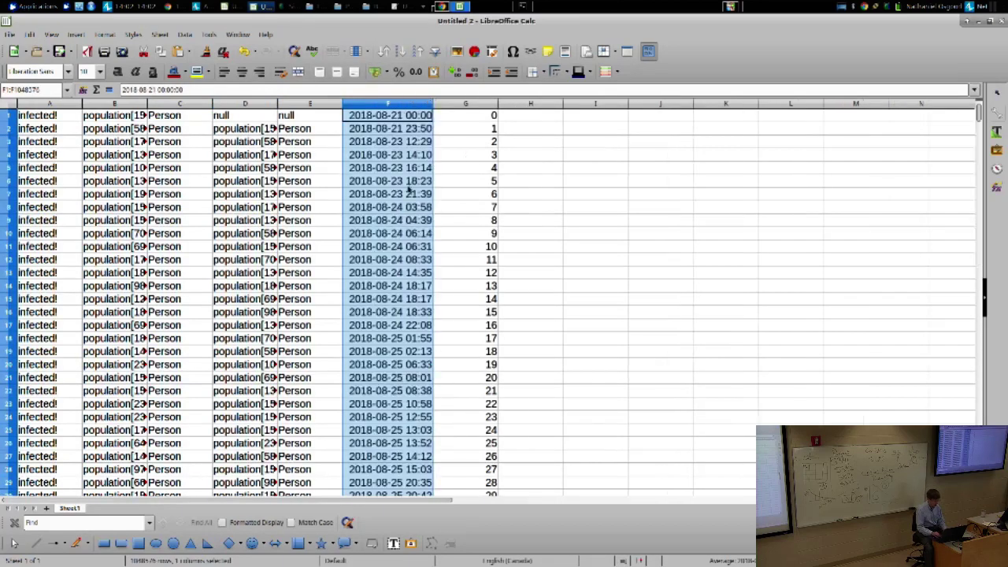
{"action": "key", "text": "Left"}
{"action": "key", "text": "Left"}
{"action": "key", "text": "Left"}
{"action": "key", "text": "Left"}
{"action": "key", "text": "Left"}
{"action": "key", "text": "ctrl+Right"}
{"action": "key", "text": "Home"}
{"action": "key", "text": "Down"}
{"action": "key", "text": "Down"}
{"action": "key", "text": "Page_Down"}
{"action": "key", "text": "Page_Down"}
{"action": "key", "text": "Page_Down"}
{"action": "key", "text": "Page_Down"}
{"action": "key", "text": "Page_Down"}
{"action": "key", "text": "Page_Down"}
Check the Untitled 1 chart workbook, then return to the Untitled 2 data sheet.
{"action": "key", "text": "alt+Tab"}
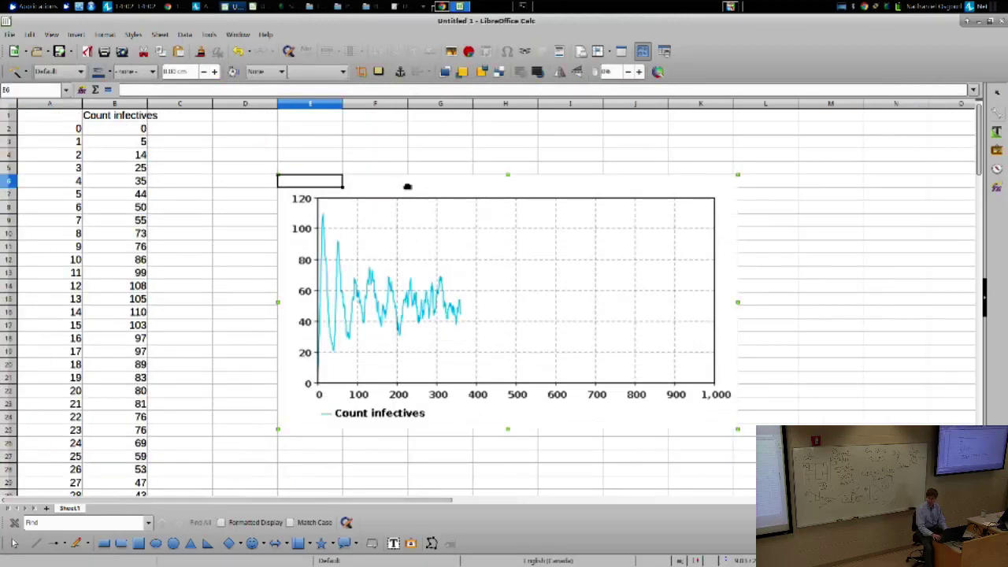
{"action": "key", "text": "alt+Tab"}
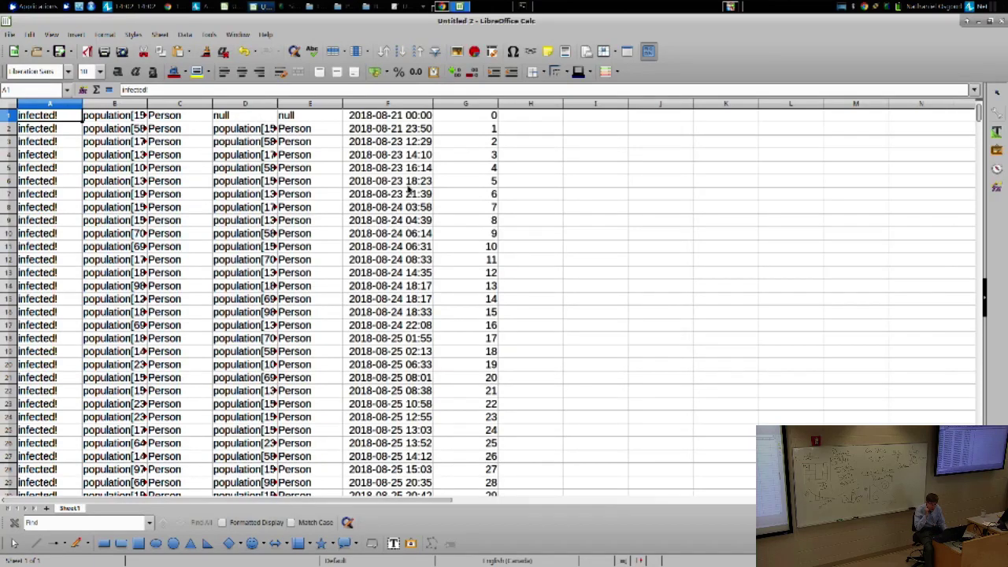
{"action": "key", "text": "alt+Tab"}
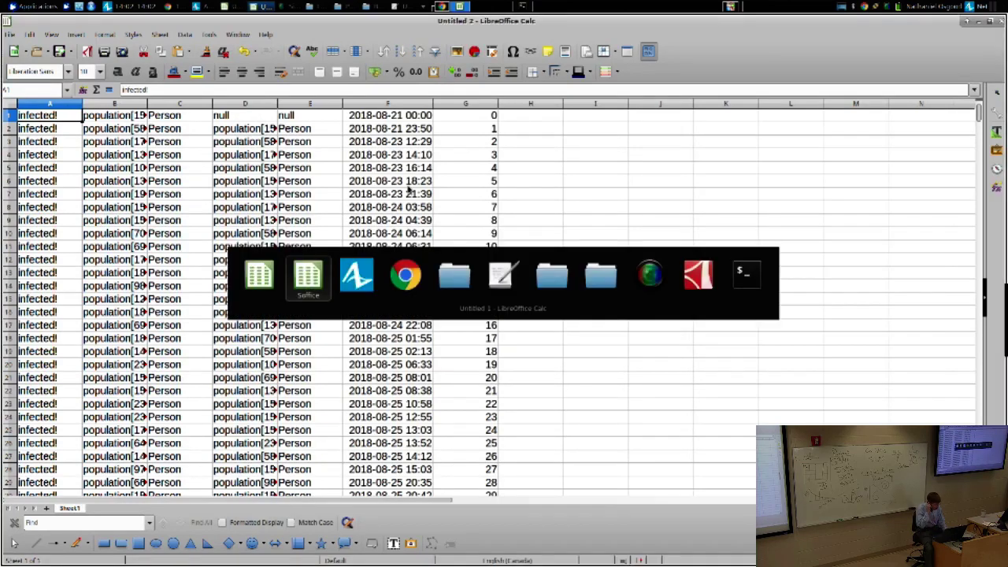
Bring the AnyLogic window with the agent_messages_log view back to the front.
{"action": "key", "text": "alt+Tab"}
{"action": "key", "text": "alt+Tab"}
{"action": "key", "text": "Tab"}
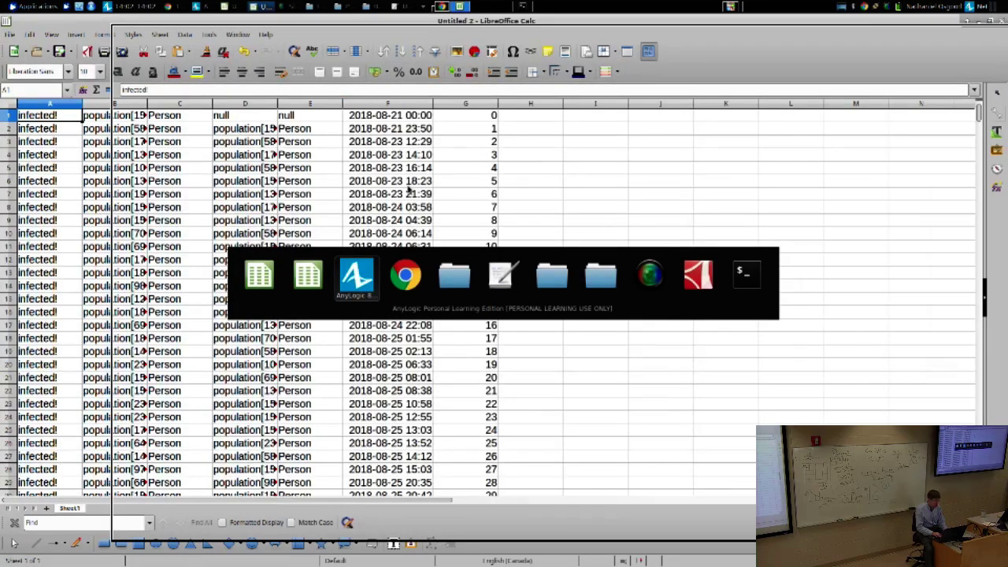
{"action": "key", "text": "alt+Tab"}
{"action": "key", "text": "Tab"}
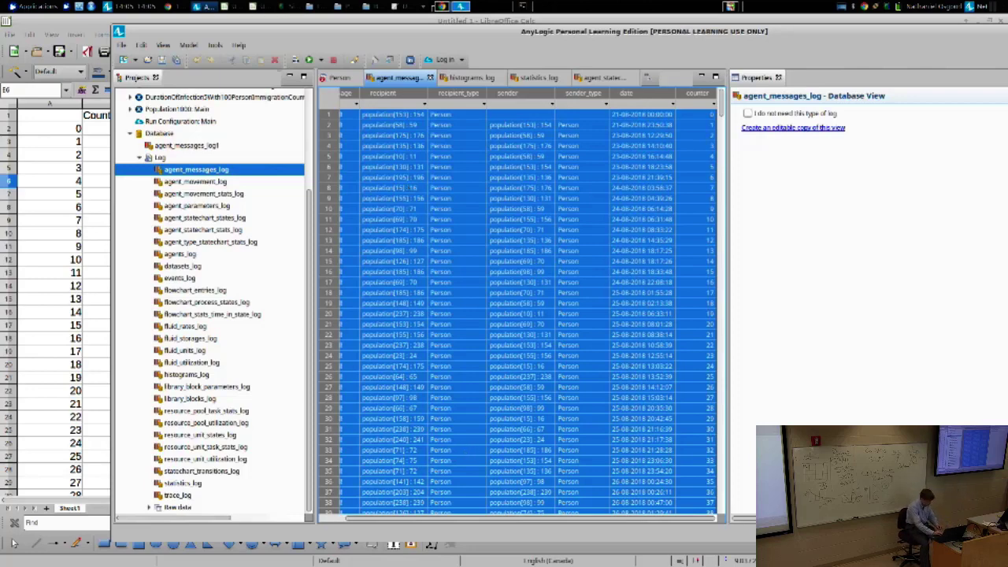
Expand Raw data and open agent_elements_raw_log in its own tab.
{"action": "left_click", "coordinate": [149, 508]}
{"action": "left_click", "coordinate": [309, 478]}
{"action": "left_click", "coordinate": [205, 221]}
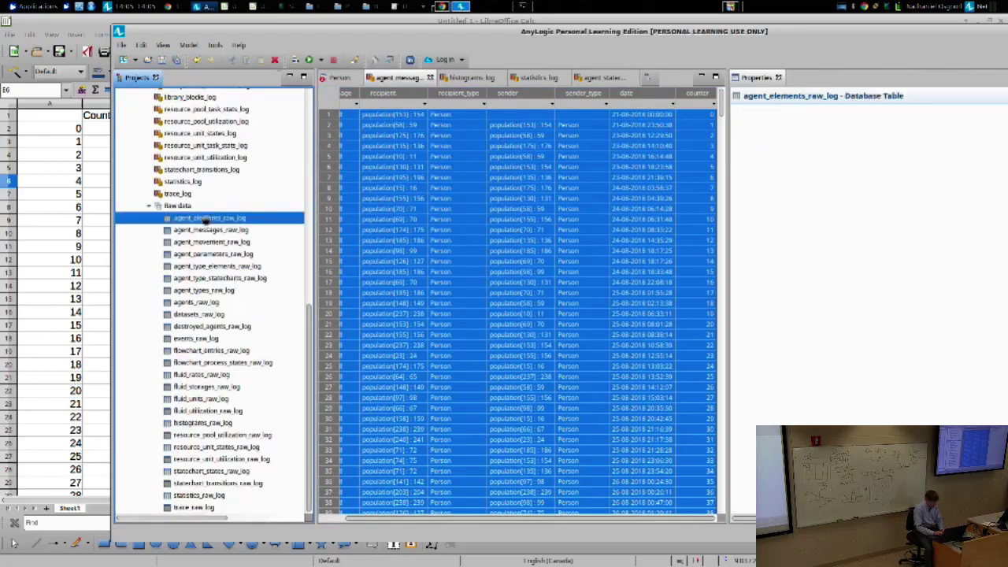
{"action": "double_click", "coordinate": [206, 221]}
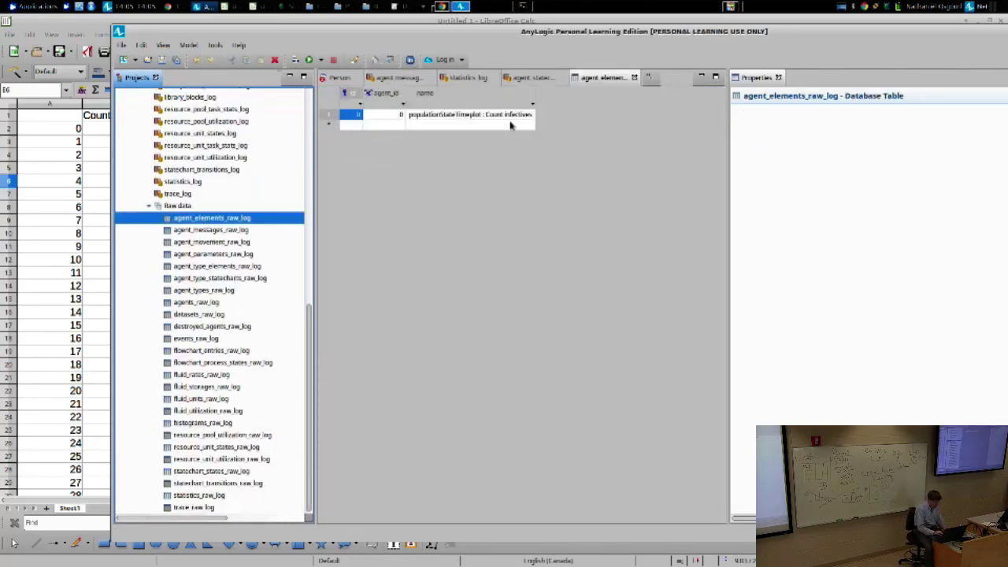
Look at agent_parameters_raw_log, then close its tab.
{"action": "left_click", "coordinate": [213, 253]}
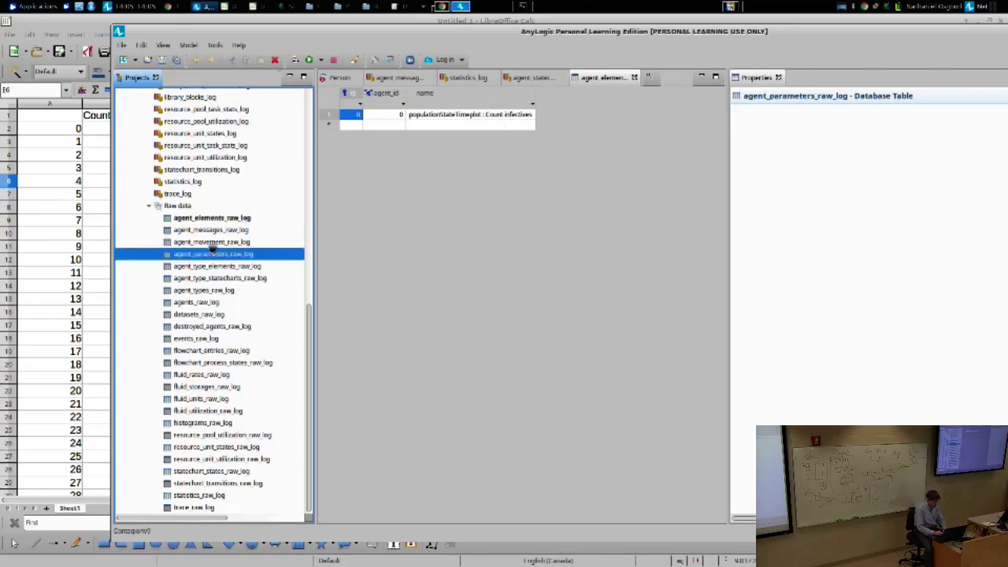
{"action": "double_click", "coordinate": [213, 254]}
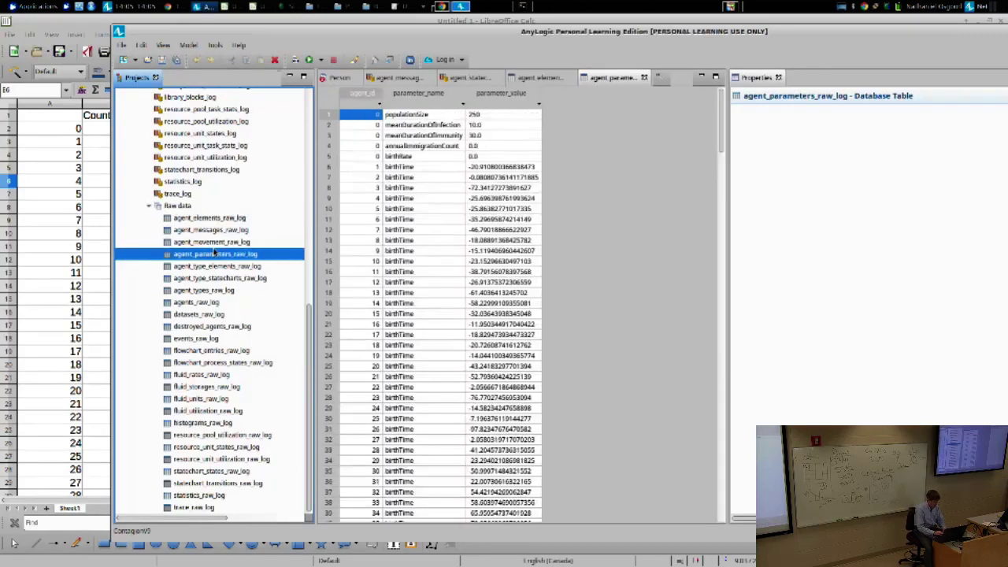
{"action": "left_click", "coordinate": [644, 78]}
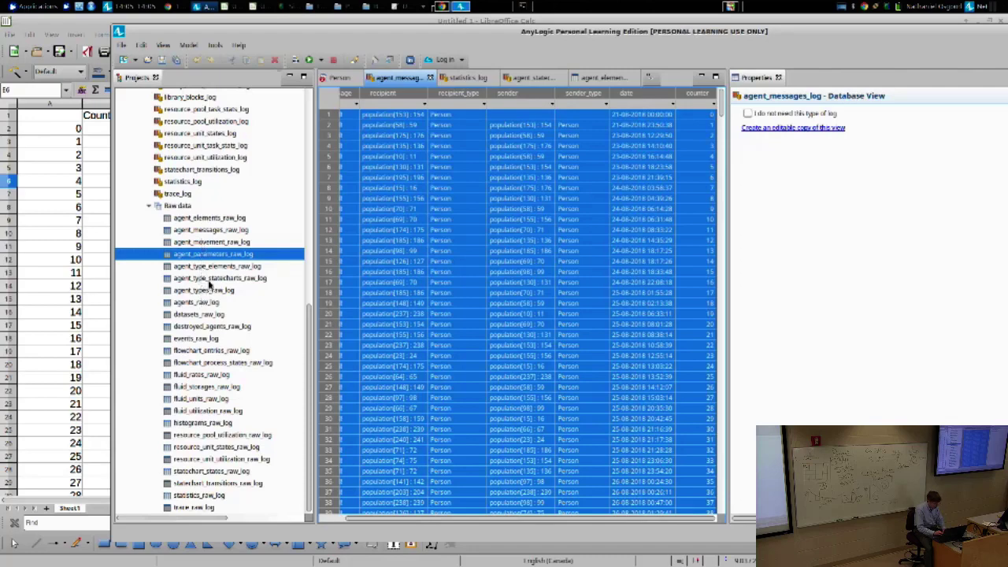
Open agent_movement_stats_log and agent_statechart_stats_log from the Log folder in tabs.
{"action": "left_click", "coordinate": [307, 191]}
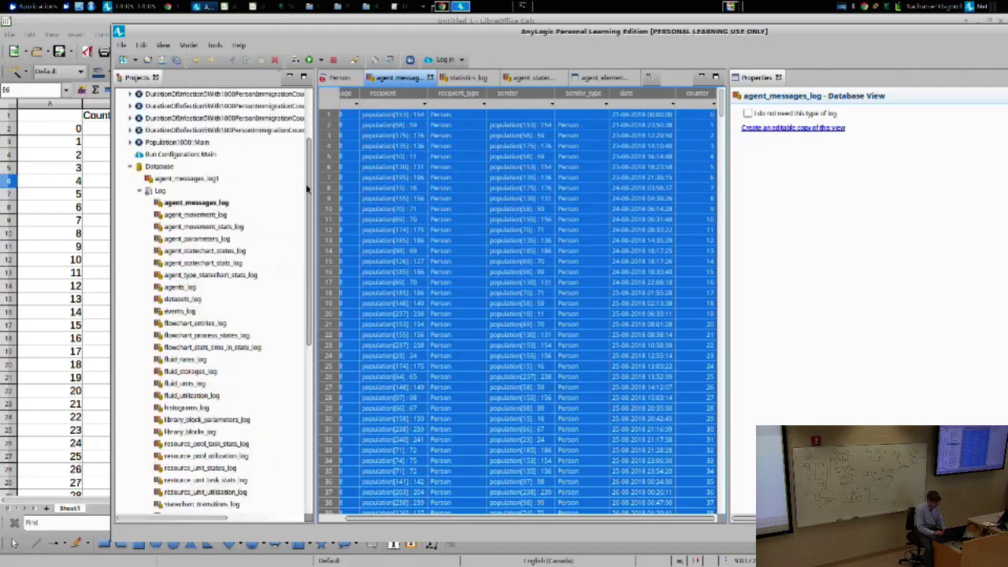
{"action": "scroll", "coordinate": [307, 190], "scroll_direction": "up", "scroll_amount": 1}
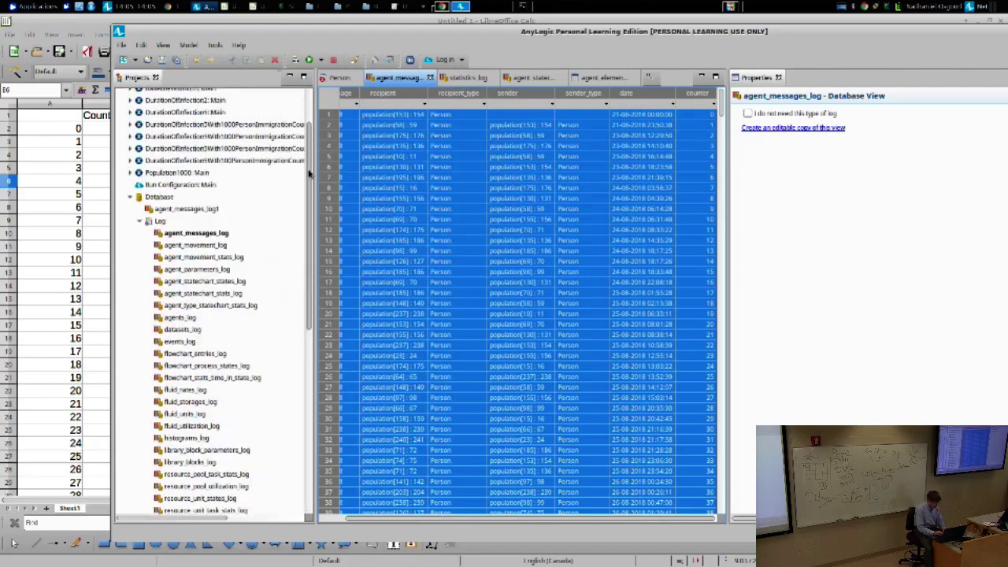
{"action": "double_click", "coordinate": [201, 259]}
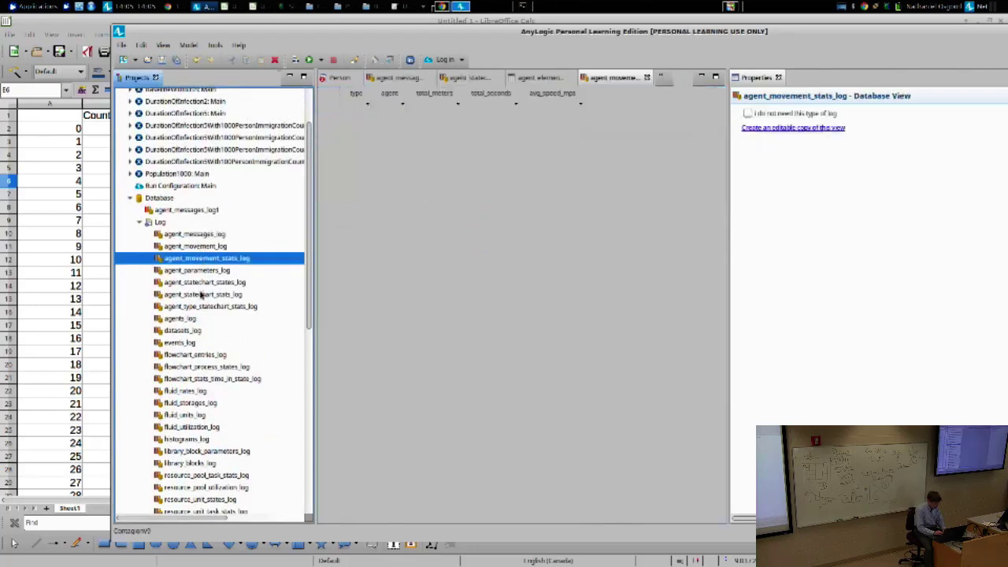
{"action": "double_click", "coordinate": [200, 296]}
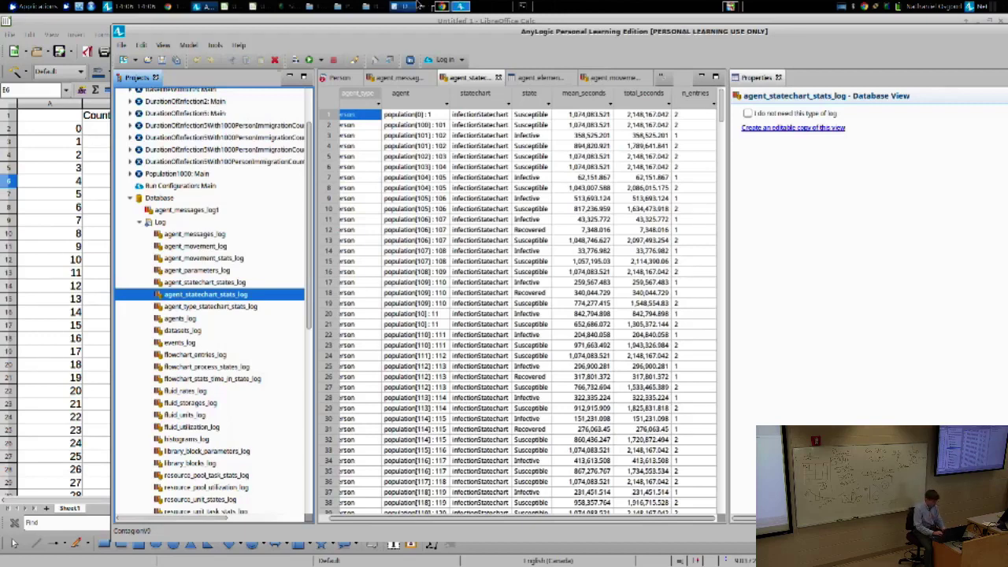
Uncheck Log model execution in the Database node's properties.
{"action": "left_click", "coordinate": [166, 198]}
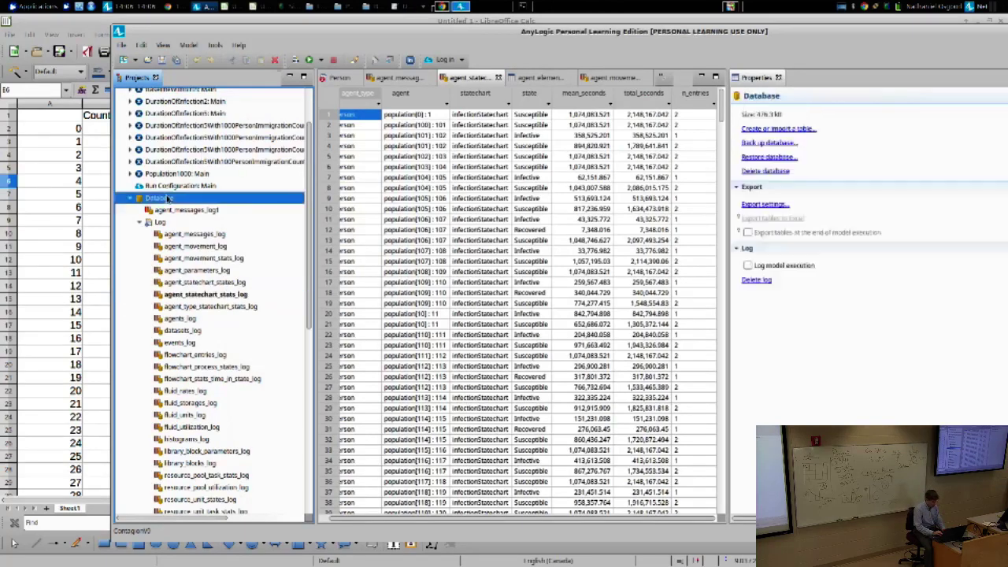
{"action": "left_click", "coordinate": [749, 267]}
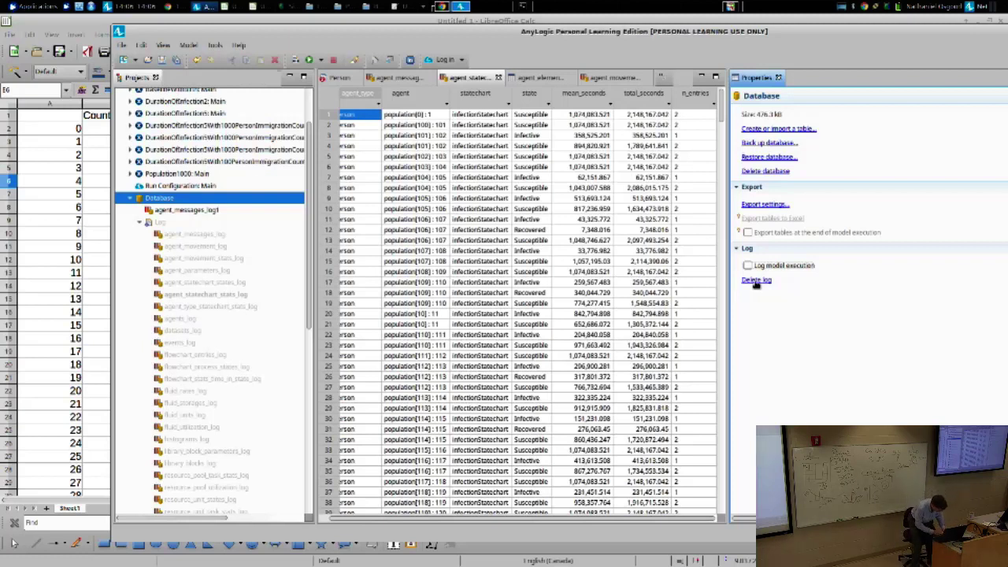
Switch to the Person statechart and select the death transition to review its rate.
{"action": "left_click", "coordinate": [340, 78]}
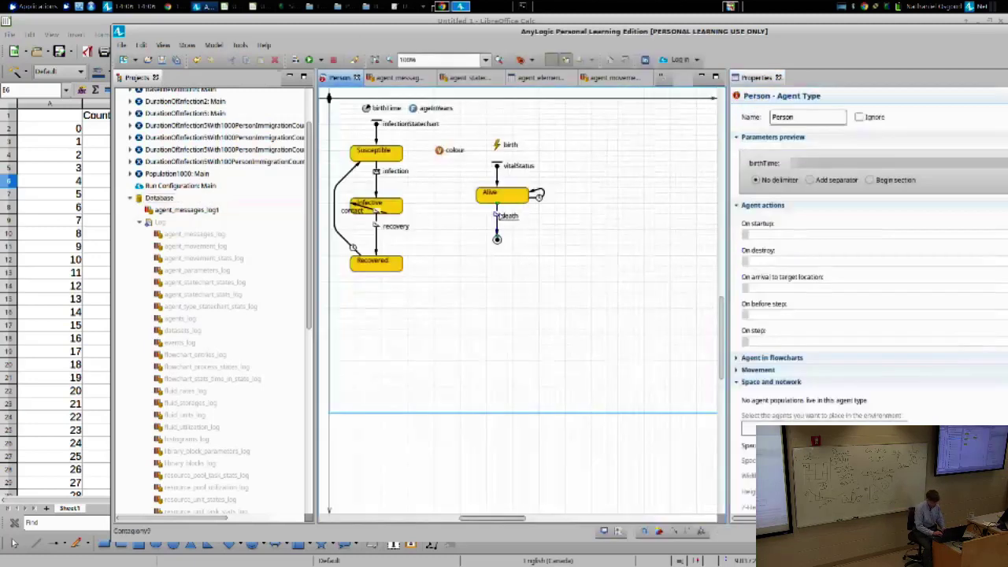
{"action": "left_click", "coordinate": [496, 216]}
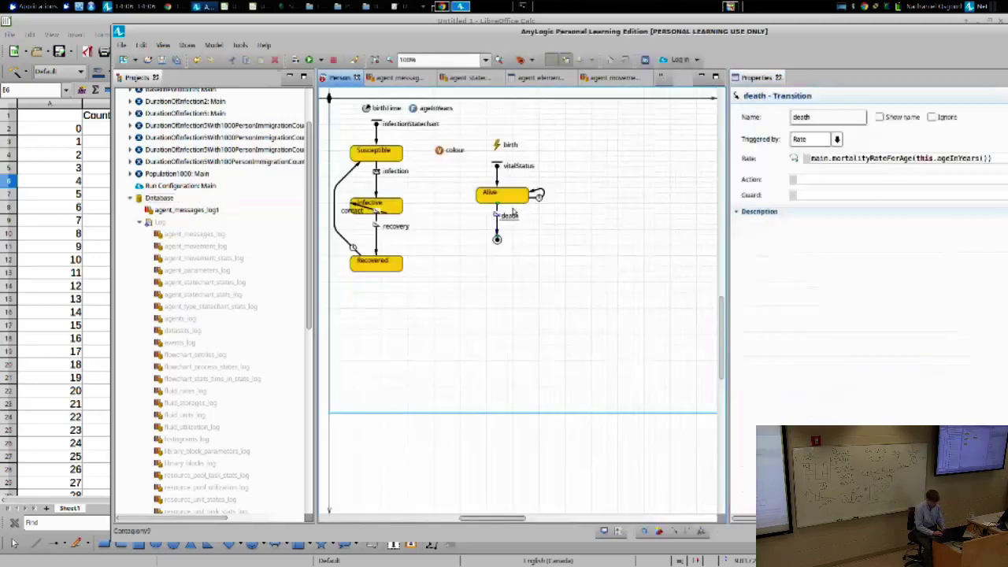
{"action": "left_click", "coordinate": [847, 166]}
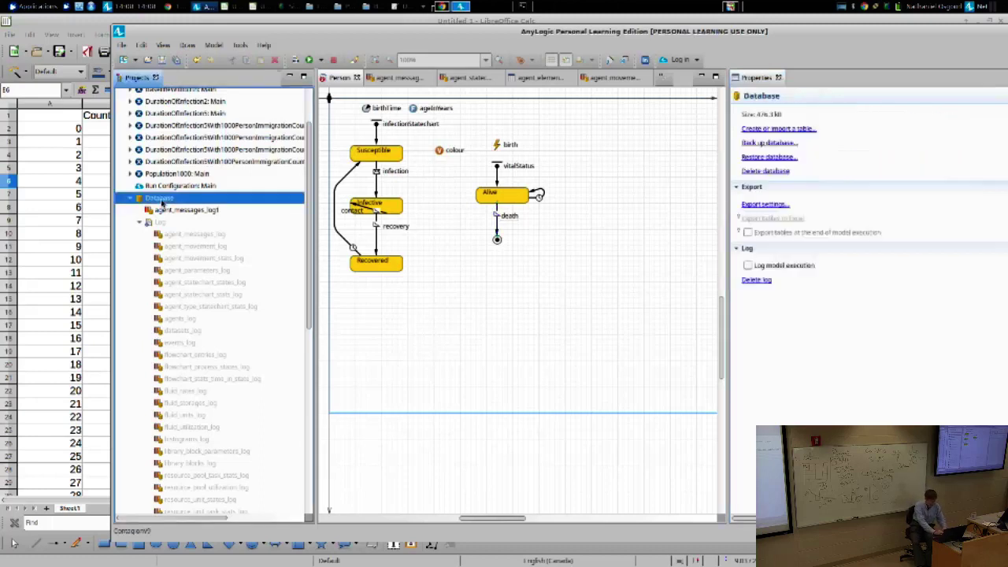
Toggle Log model execution on and off twice, leaving it unchecked.
{"action": "left_click", "coordinate": [748, 266]}
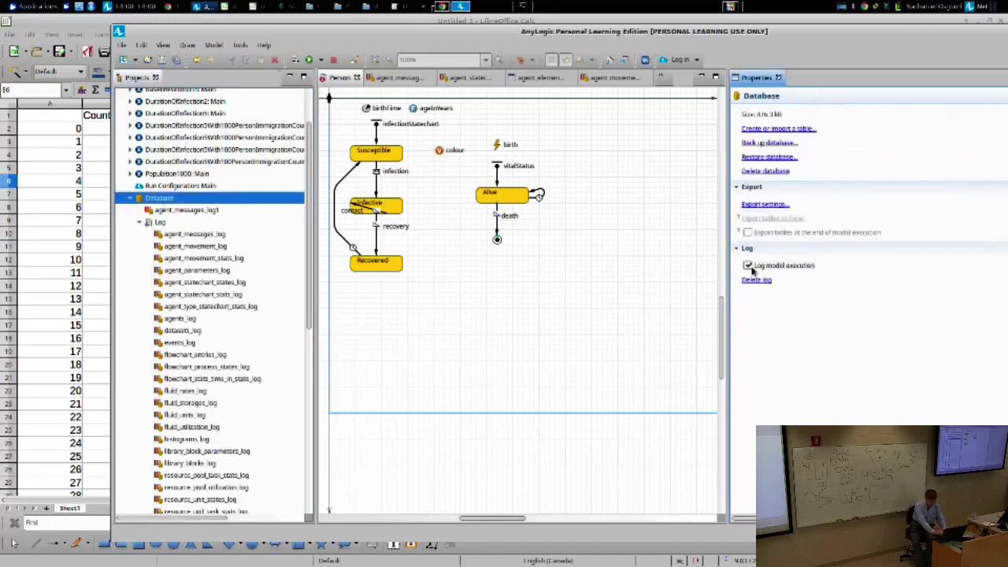
{"action": "left_click", "coordinate": [748, 267]}
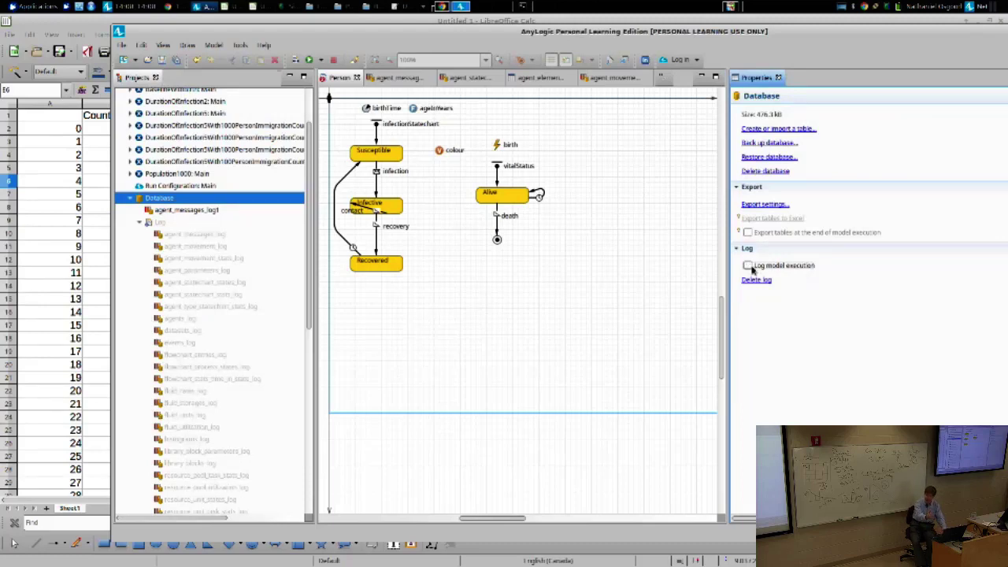
{"action": "left_click", "coordinate": [751, 268]}
{"action": "left_click", "coordinate": [749, 266]}
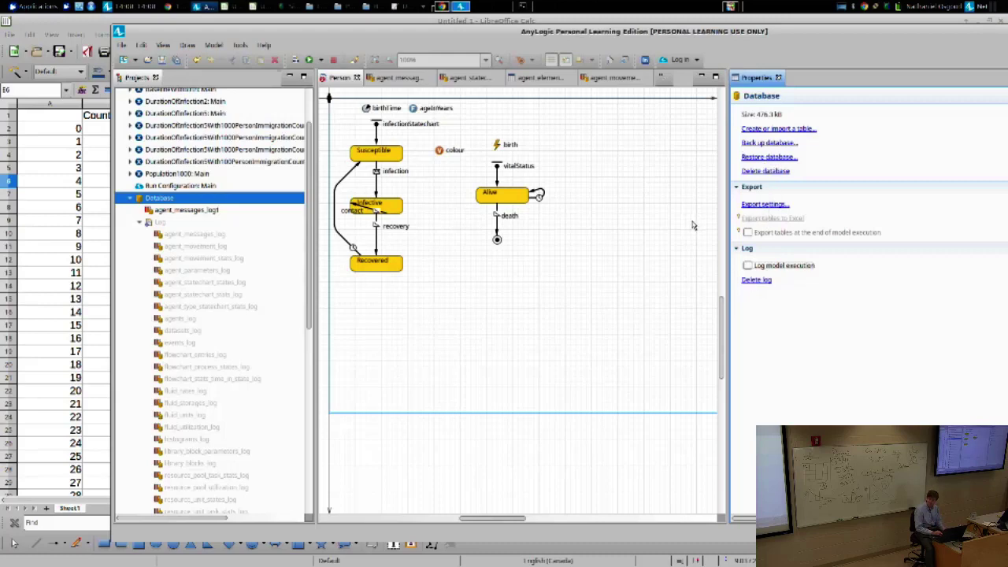
Set up an Excel export with the file name resultUntitled.xlsx.
{"action": "left_click", "coordinate": [759, 213]}
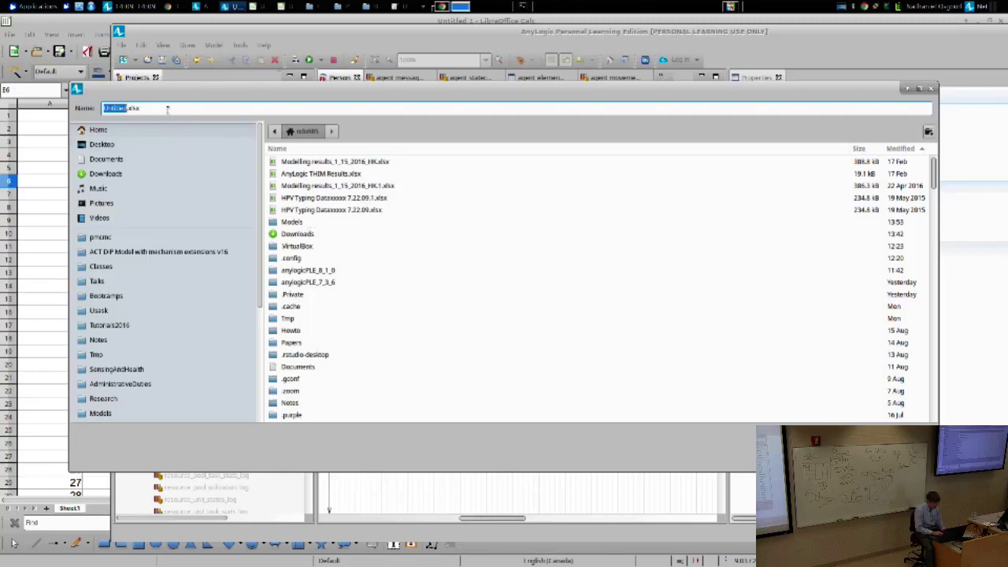
{"action": "key", "text": "Home"}
{"action": "type", "text": "result"}
{"action": "key", "text": "Return"}
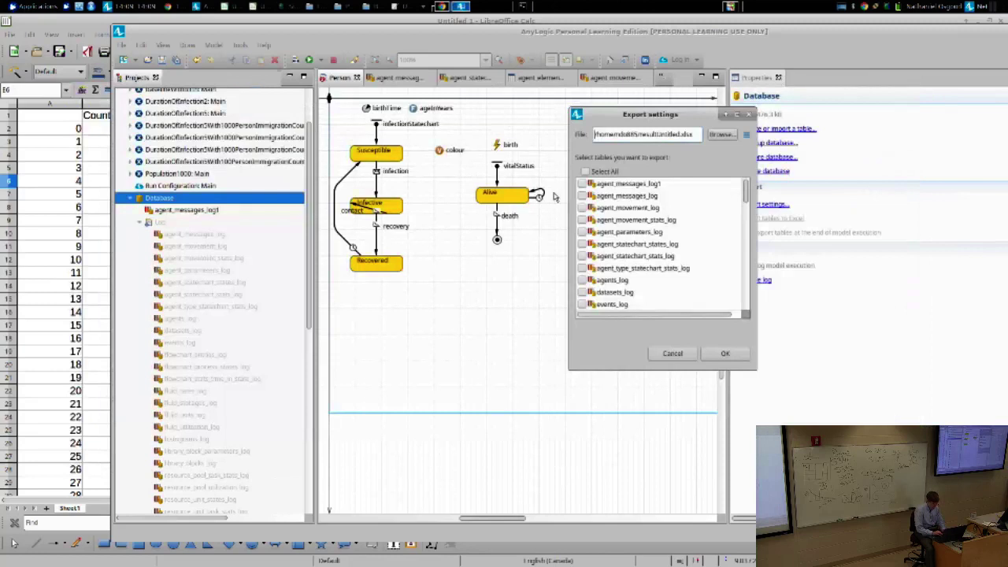
Tick agent_parameters_log, agent_statechart_stats_log and agent_statechart_states_log in the export table list.
{"action": "left_click", "coordinate": [583, 184]}
{"action": "left_click", "coordinate": [583, 195]}
{"action": "left_click", "coordinate": [583, 207]}
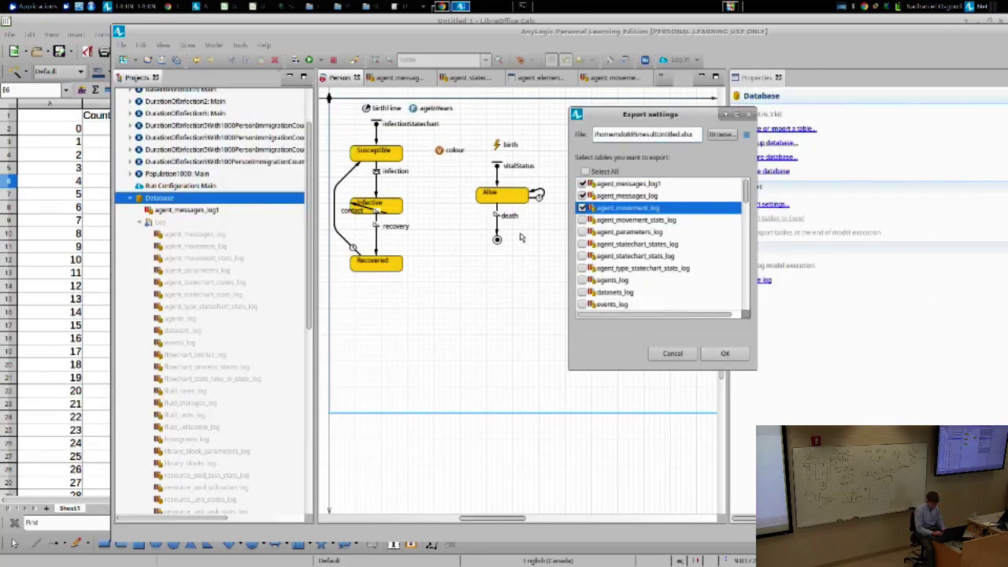
{"action": "left_click", "coordinate": [583, 195]}
{"action": "left_click", "coordinate": [583, 183]}
{"action": "left_click", "coordinate": [583, 196]}
{"action": "left_click", "coordinate": [583, 231]}
{"action": "left_click", "coordinate": [583, 243]}
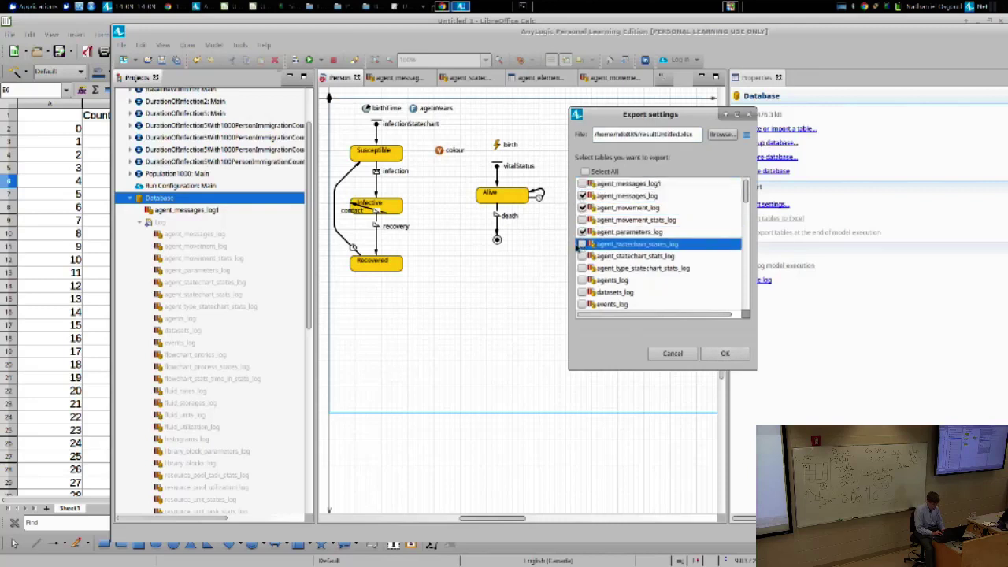
{"action": "left_click", "coordinate": [585, 256]}
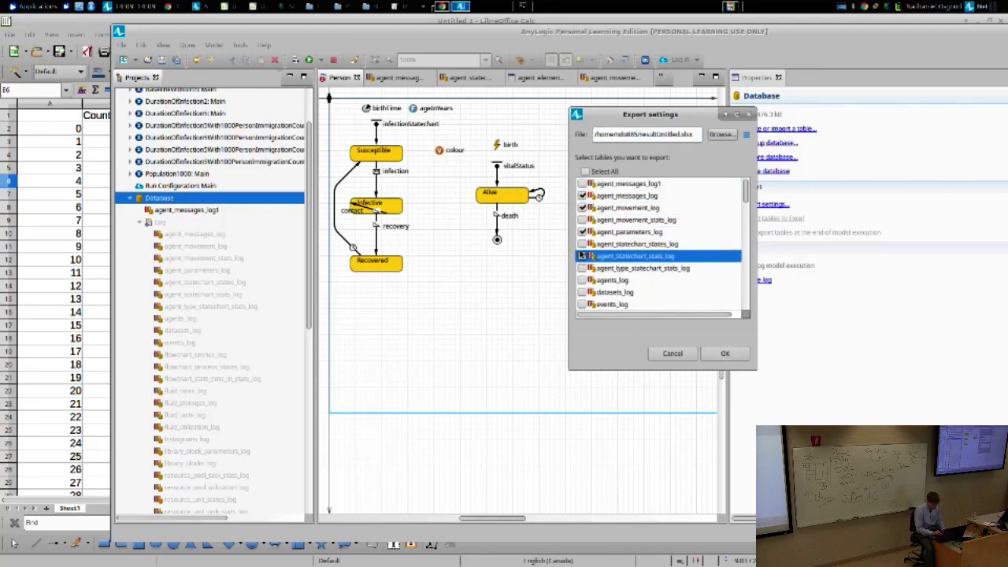
{"action": "left_click", "coordinate": [583, 244]}
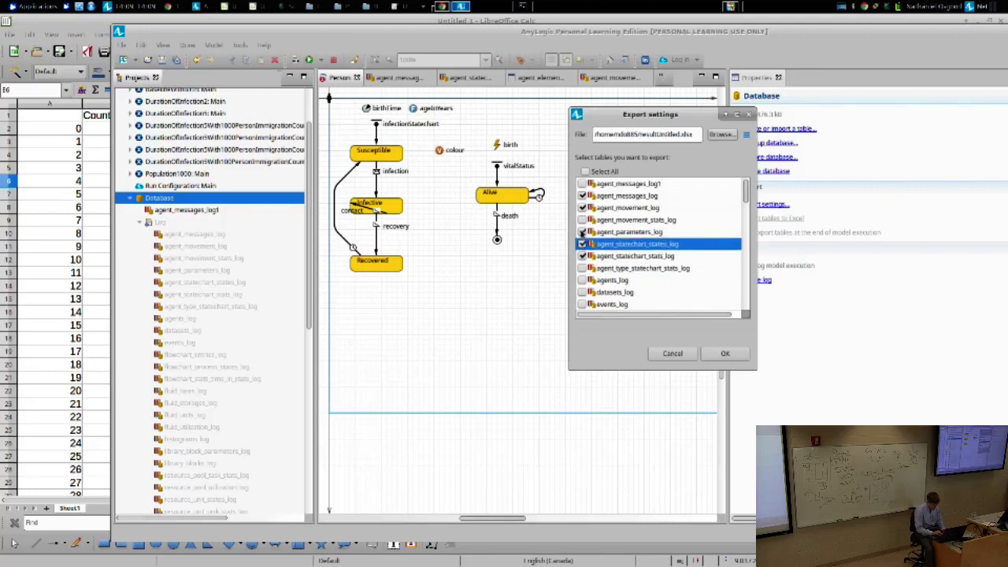
Untick agent_movement_log and agent_messages_log, tick agents_log, and confirm the export settings.
{"action": "left_click", "coordinate": [583, 207]}
{"action": "left_click", "coordinate": [583, 195]}
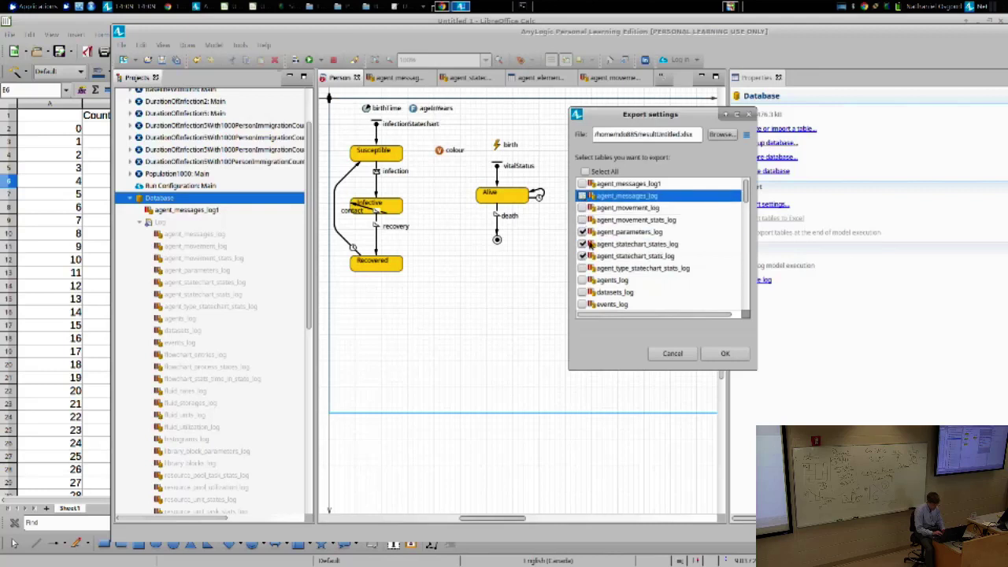
{"action": "left_click", "coordinate": [583, 280]}
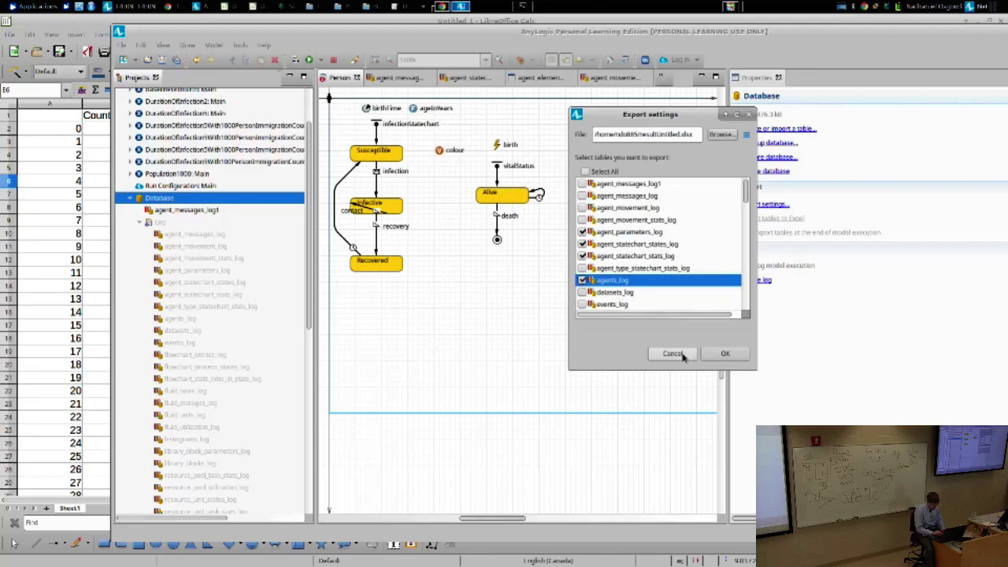
{"action": "left_click", "coordinate": [723, 356]}
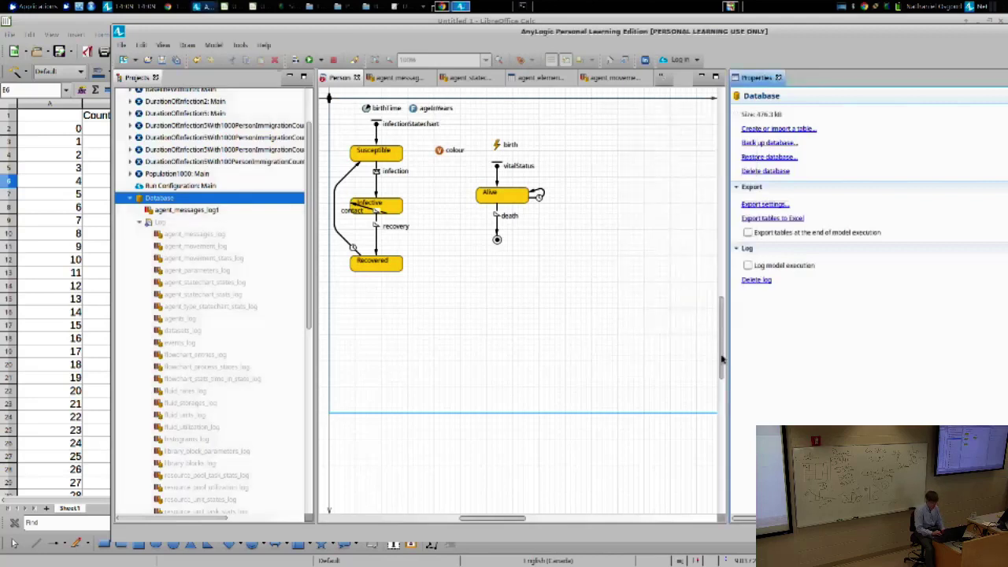
In Thunar's home folder, sort the files by Date Modified.
{"action": "key", "text": "alt+Tab"}
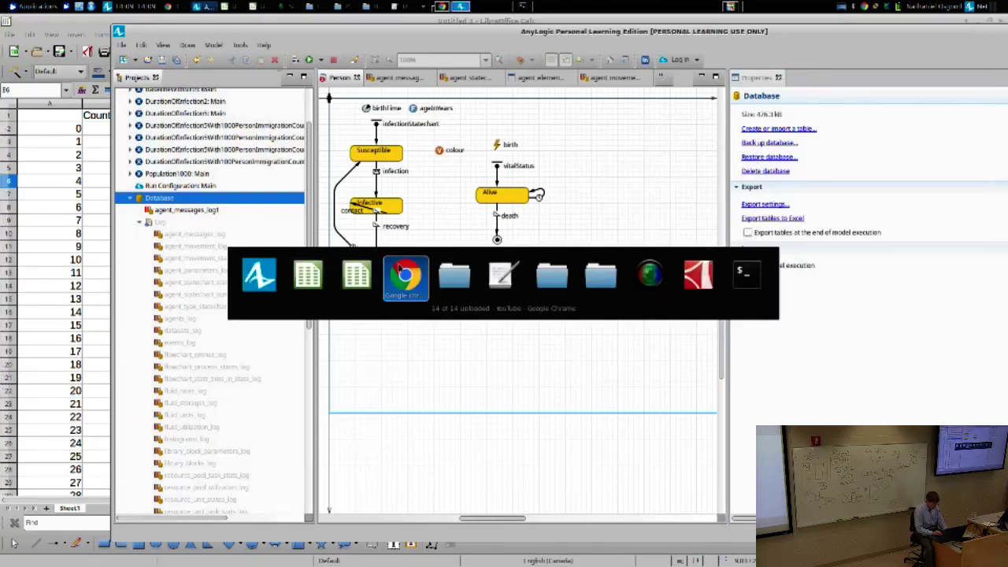
{"action": "key", "text": "alt+Tab"}
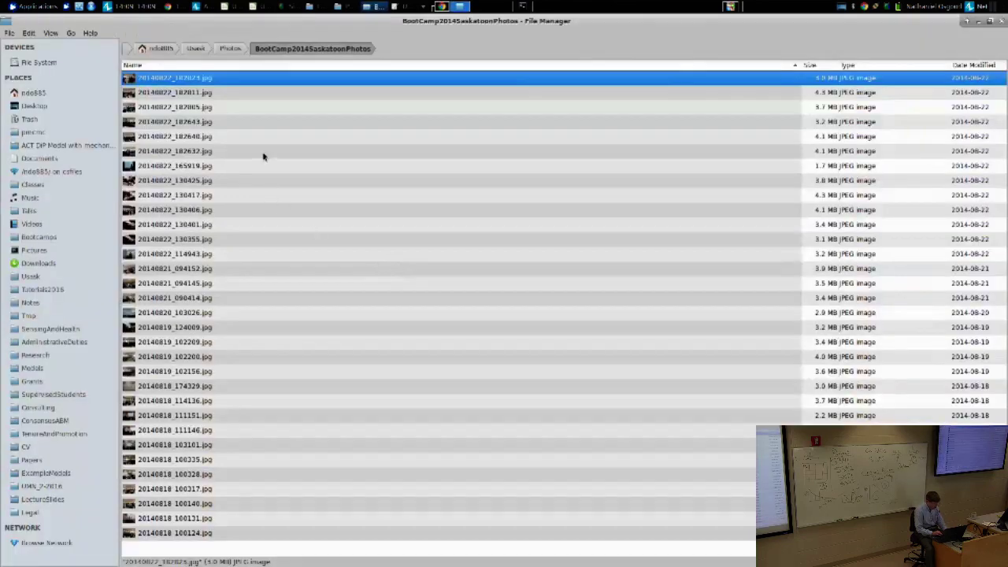
{"action": "left_click", "coordinate": [33, 93]}
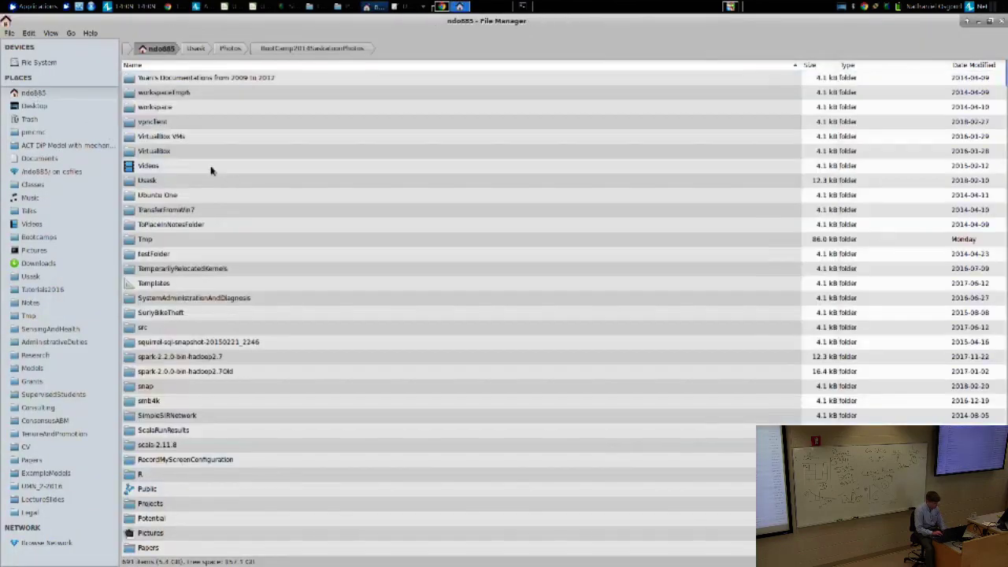
{"action": "type", "text": "pot"}
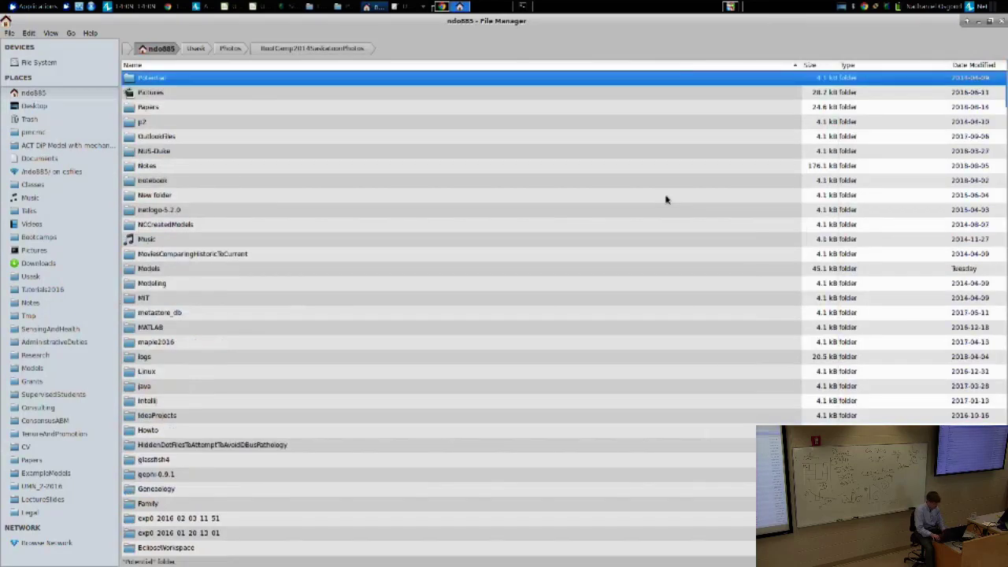
{"action": "type", "text": "e"}
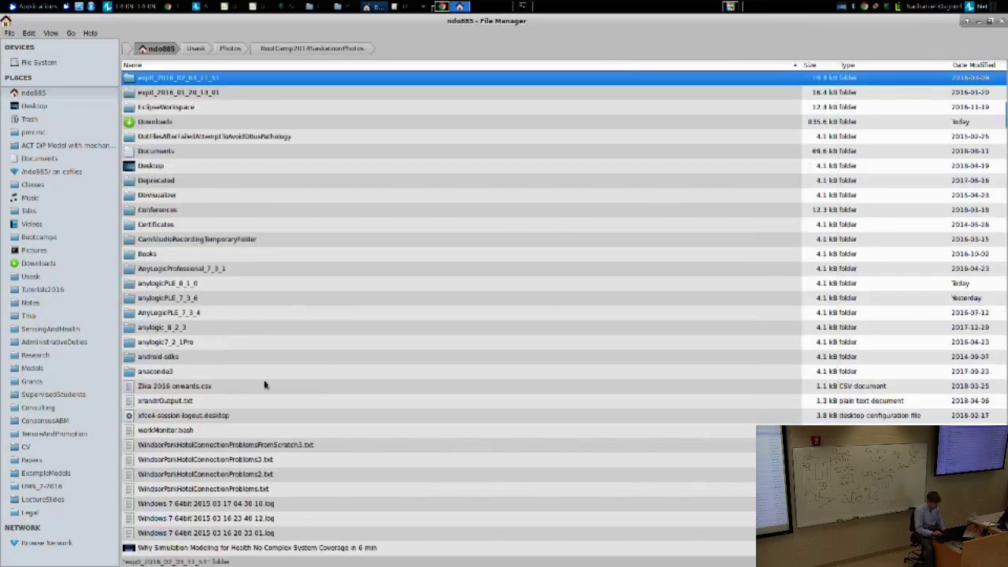
{"action": "left_click", "coordinate": [976, 64]}
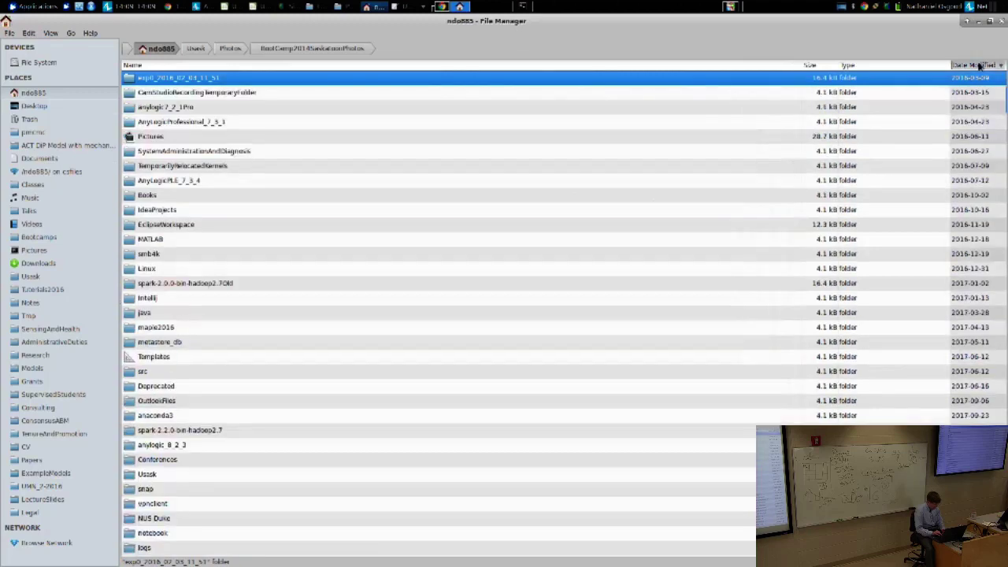
{"action": "scroll", "coordinate": [979, 66], "scroll_direction": "down", "scroll_amount": 5}
{"action": "scroll", "coordinate": [979, 66], "scroll_direction": "down", "scroll_amount": 2}
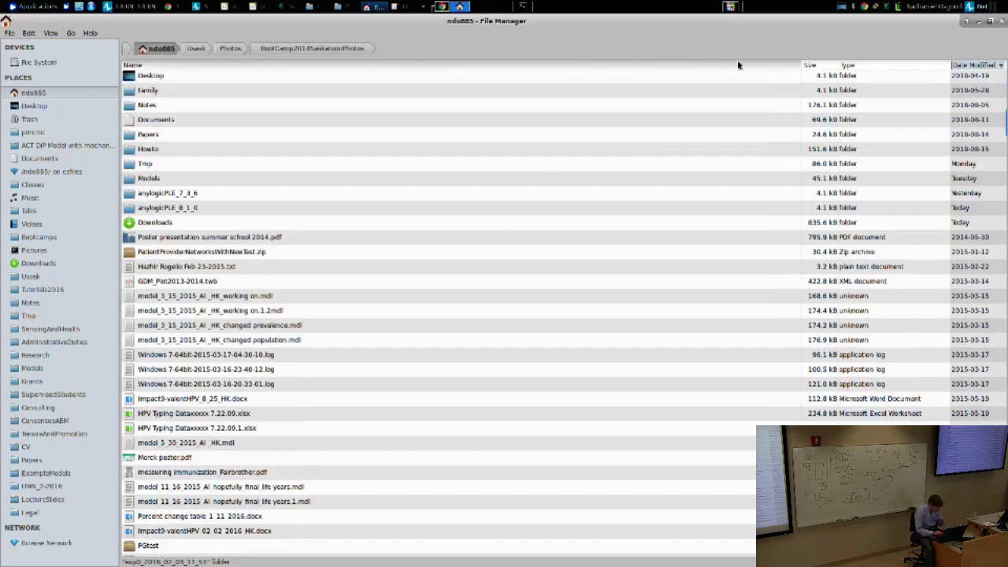
{"action": "left_click", "coordinate": [973, 64]}
{"action": "scroll", "coordinate": [409, 190], "scroll_direction": "down", "scroll_amount": 10}
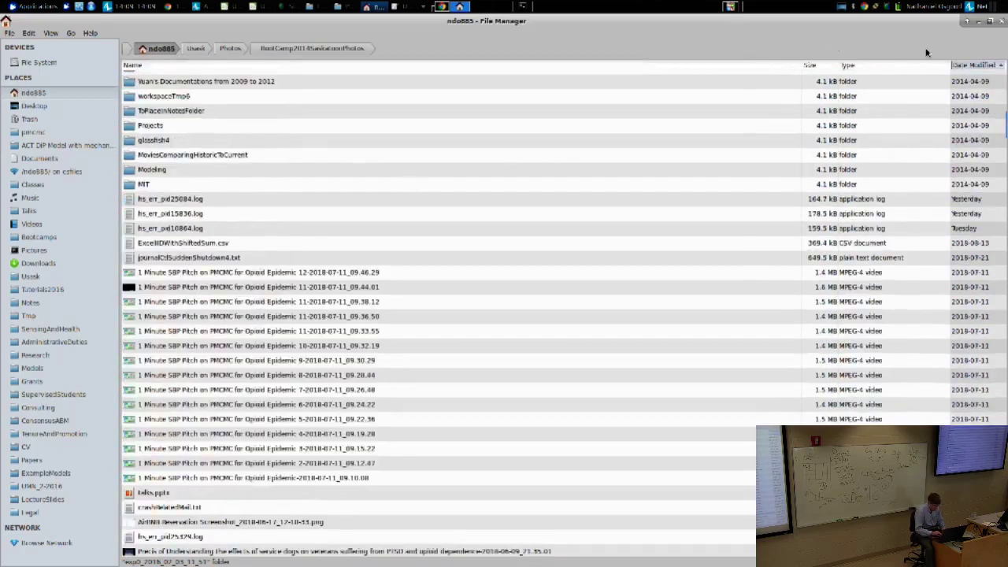
{"action": "double_click", "coordinate": [969, 64]}
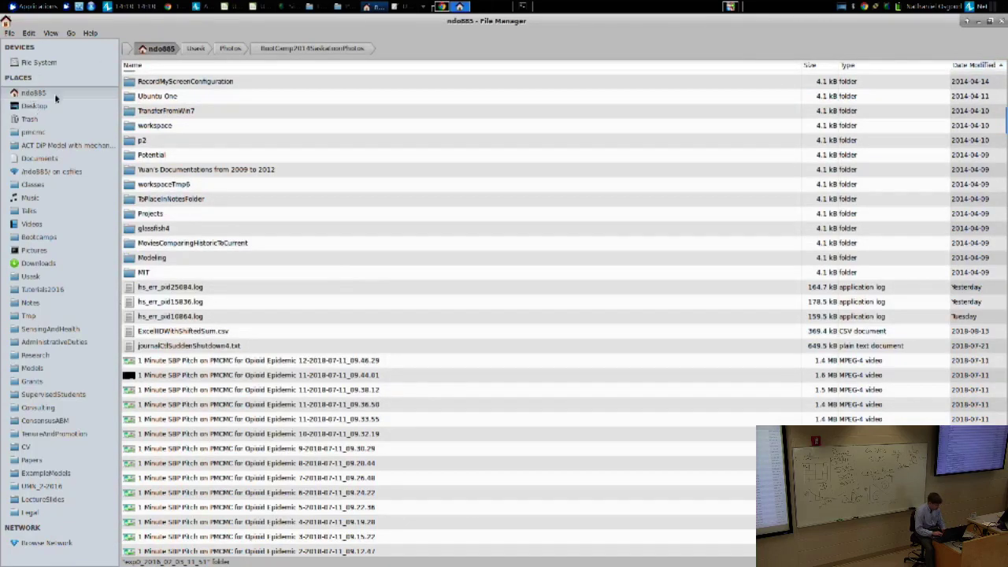
Export the chosen log tables to Excel from AnyLogic and open resultUntitled.xlsx in LibreOffice Calc.
{"action": "key", "text": "alt+Tab"}
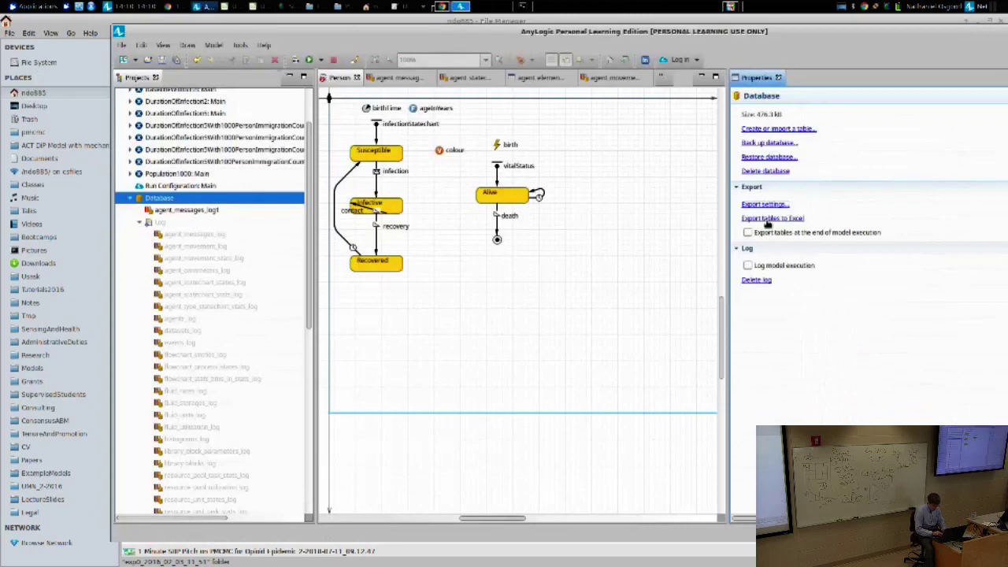
{"action": "left_click", "coordinate": [768, 221]}
{"action": "key", "text": "alt+Tab"}
{"action": "double_click", "coordinate": [165, 287]}
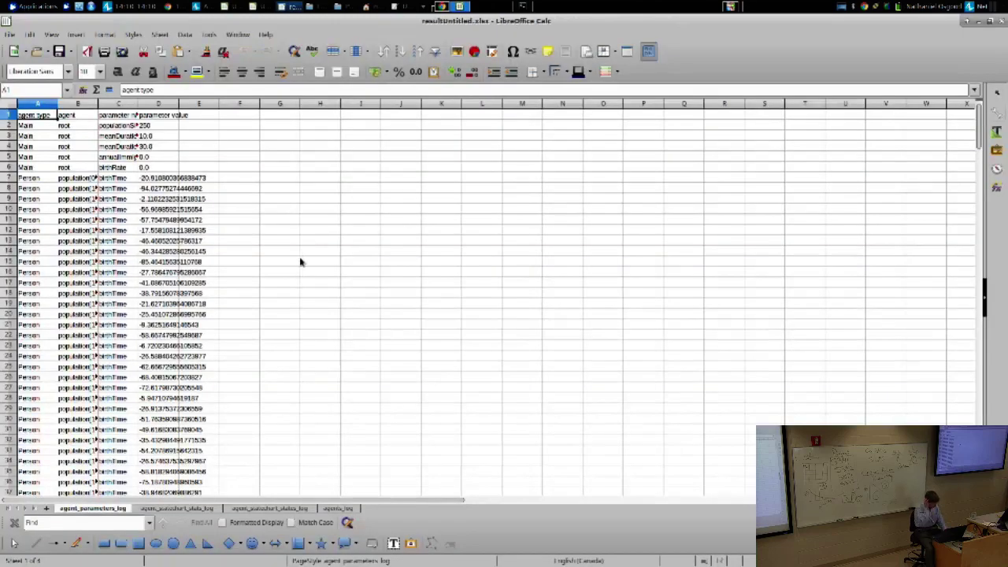
Recheck AnyLogic's Export settings table choices and confirm them unchanged.
{"action": "key", "text": "alt+Tab"}
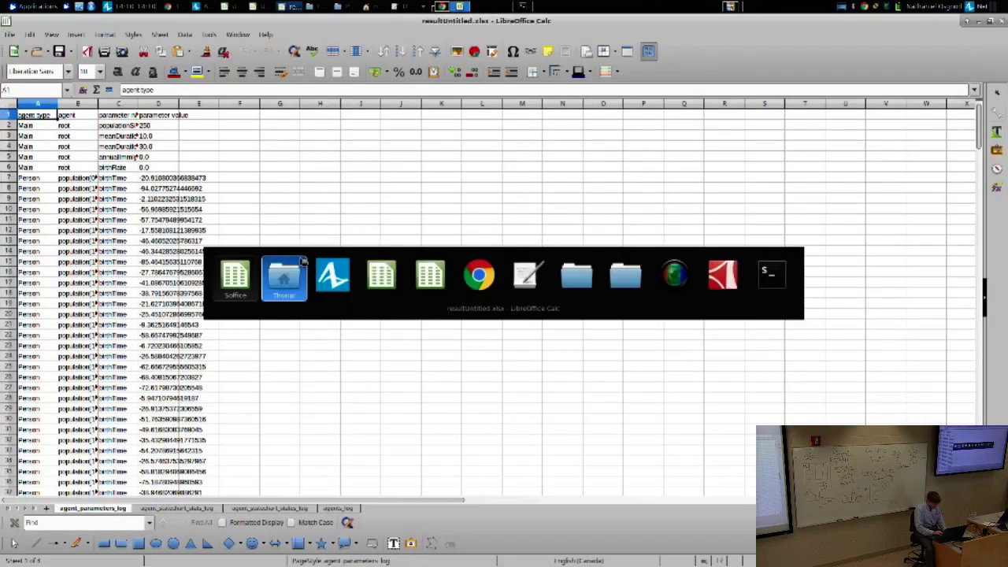
{"action": "key", "text": "Escape"}
{"action": "key", "text": "alt+Tab"}
{"action": "key", "text": "alt+Tab"}
{"action": "key", "text": "alt+Tab"}
{"action": "key", "text": "Tab"}
{"action": "left_click", "coordinate": [774, 207]}
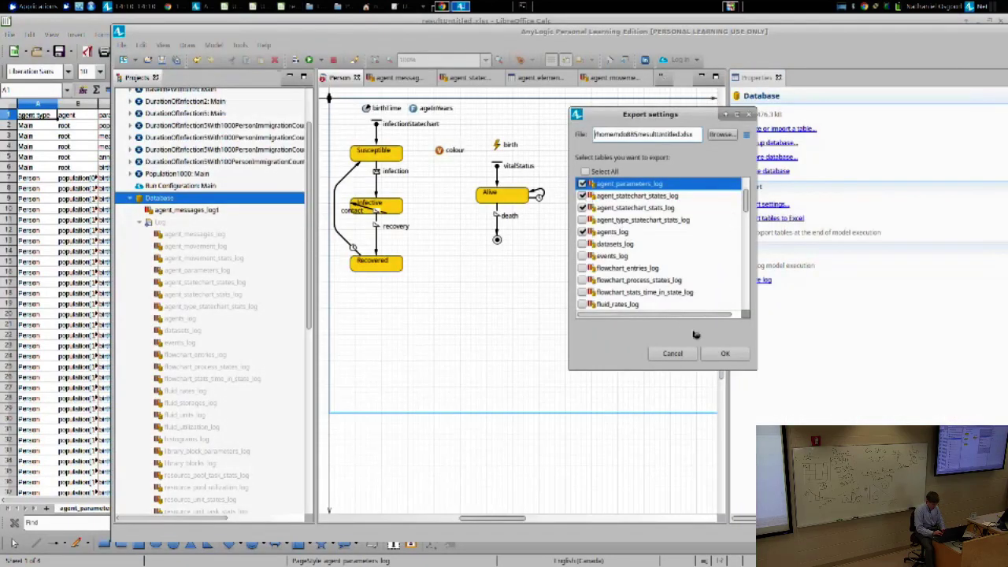
{"action": "left_click", "coordinate": [724, 354]}
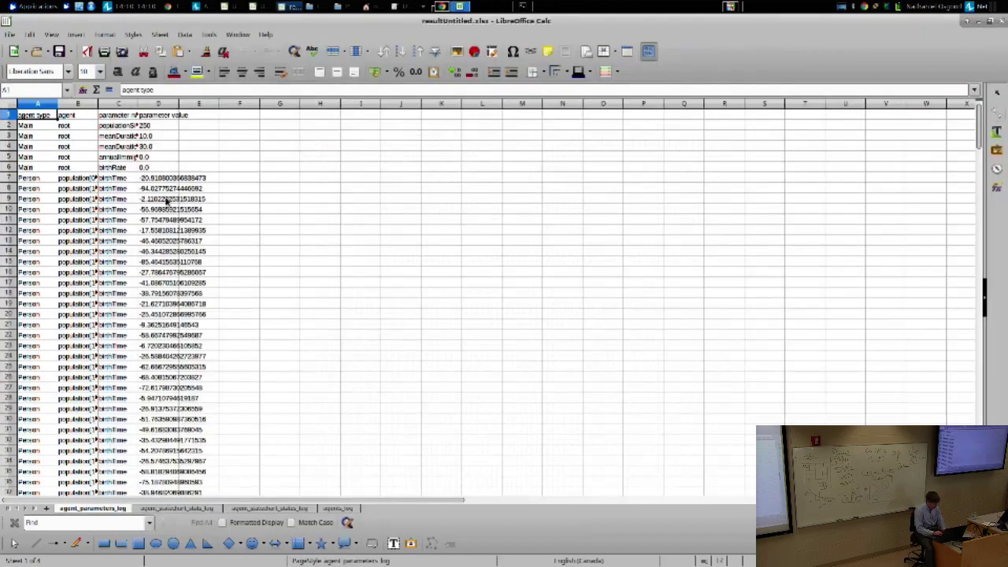
Browse agent_parameters_log, both statechart log sheets and agents_log in Calc.
{"action": "key", "text": "Page_Down"}
{"action": "key", "text": "Page_Down"}
{"action": "key", "text": "Page_Down"}
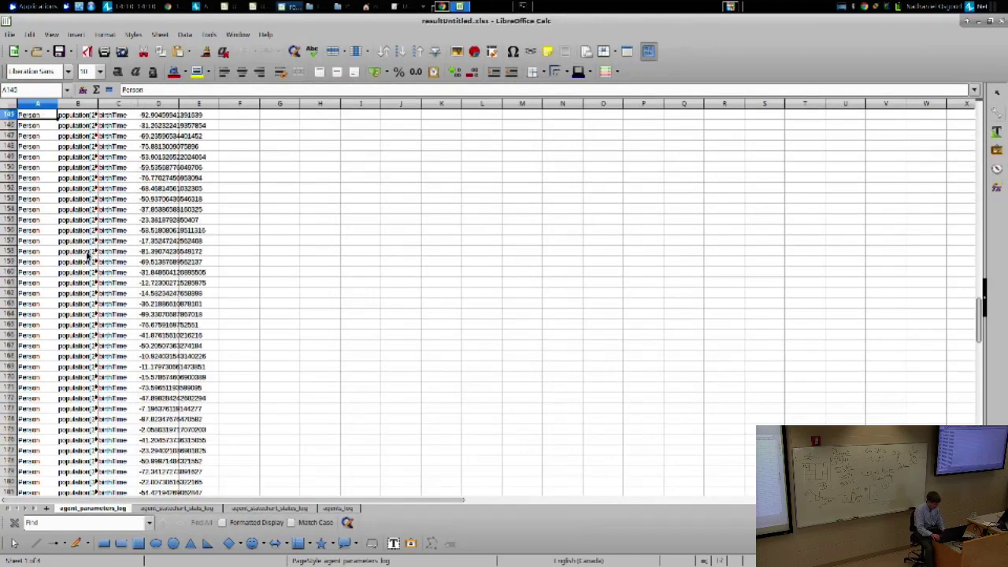
{"action": "key", "text": "ctrl+Home"}
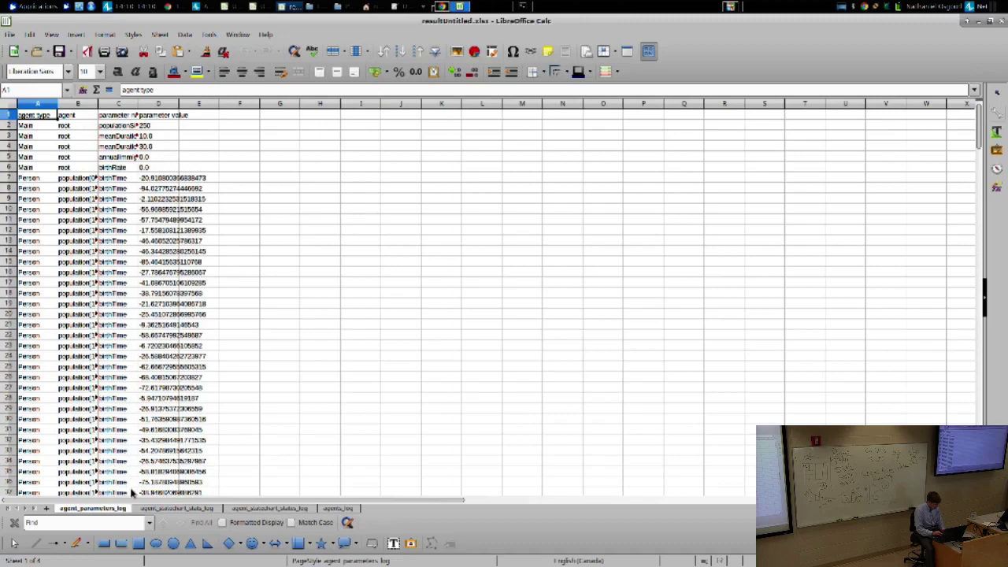
{"action": "left_click", "coordinate": [175, 509]}
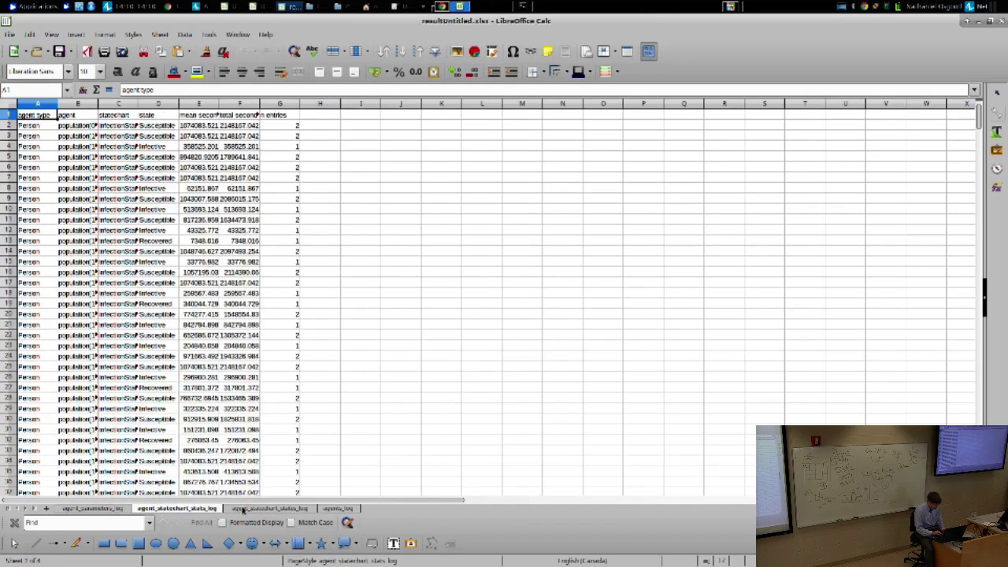
{"action": "left_click", "coordinate": [242, 510]}
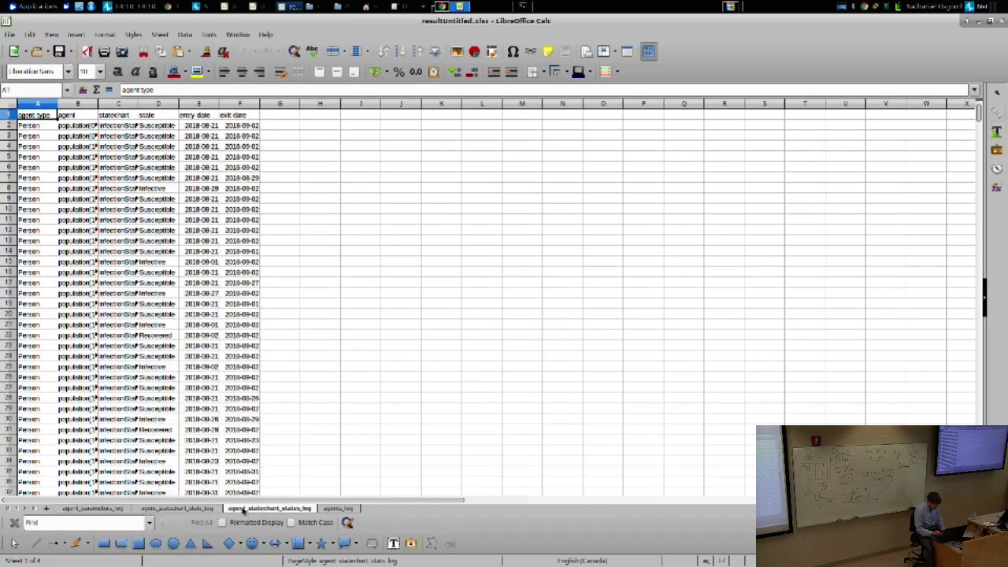
{"action": "left_click", "coordinate": [331, 510]}
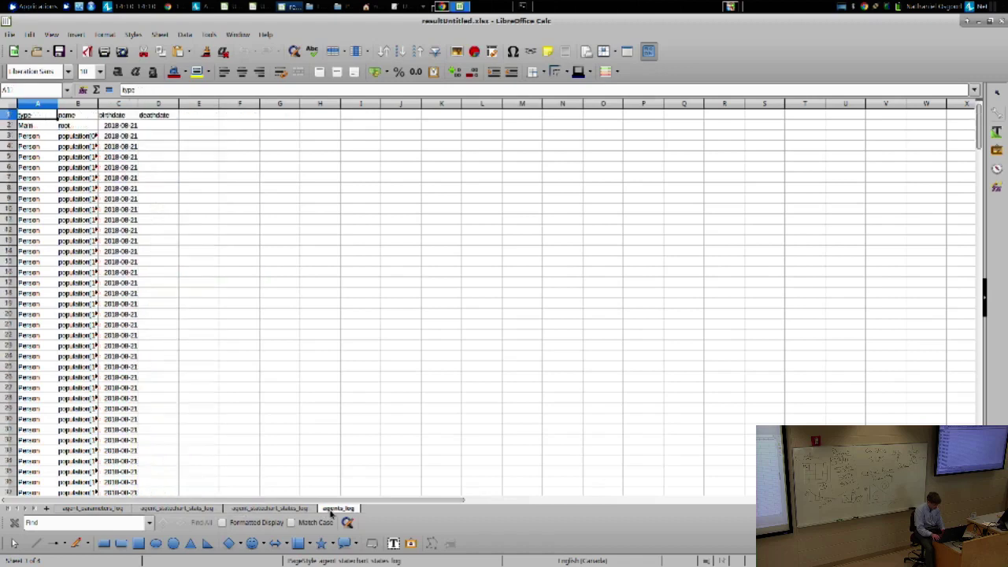
{"action": "key", "text": "Page_Down"}
{"action": "key", "text": "Page_Down"}
{"action": "key", "text": "Page_Down"}
{"action": "key", "text": "Page_Down"}
{"action": "key", "text": "ctrl+Home"}
Return to AnyLogic and select the ContagionV9 root item at the top of the Projects tree.
{"action": "key", "text": "alt+Tab"}
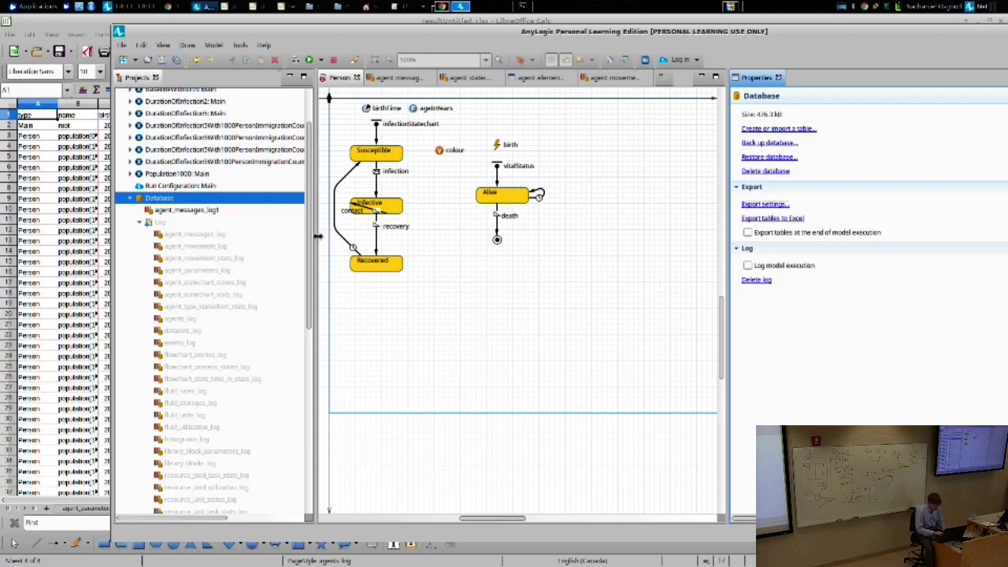
{"action": "scroll", "coordinate": [309, 234], "scroll_direction": "up", "scroll_amount": 2}
{"action": "left_click", "coordinate": [156, 94]}
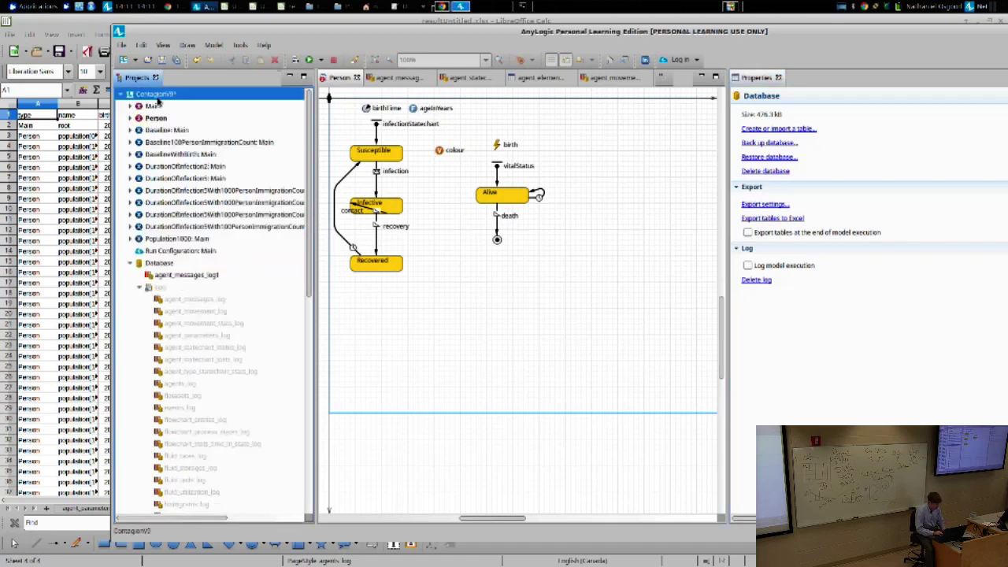